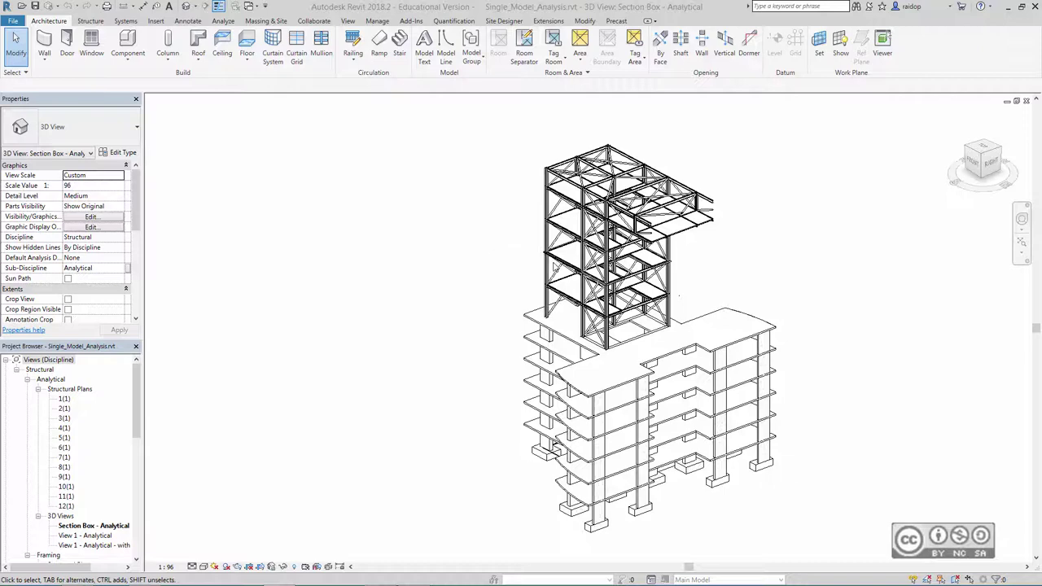
- Zoom the Section Box - Analytical 3D view in on the braced steel frame tower
scroll(295, 340, "up", 5)
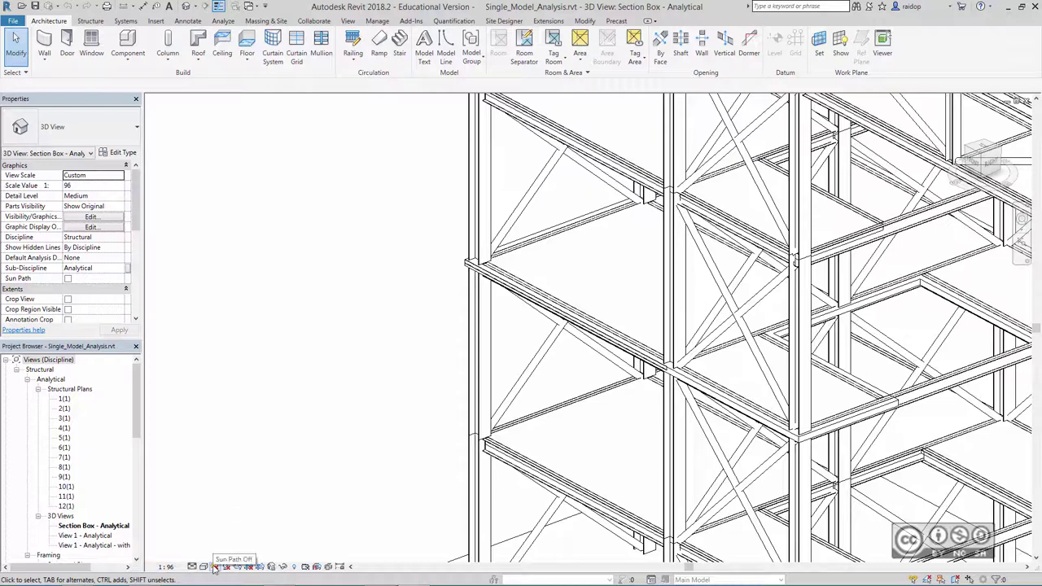
- Temporarily apply the Structural Analytical Isolated-3D template and inspect one analytical brace
left_click(302, 569)
left_click(590, 254)
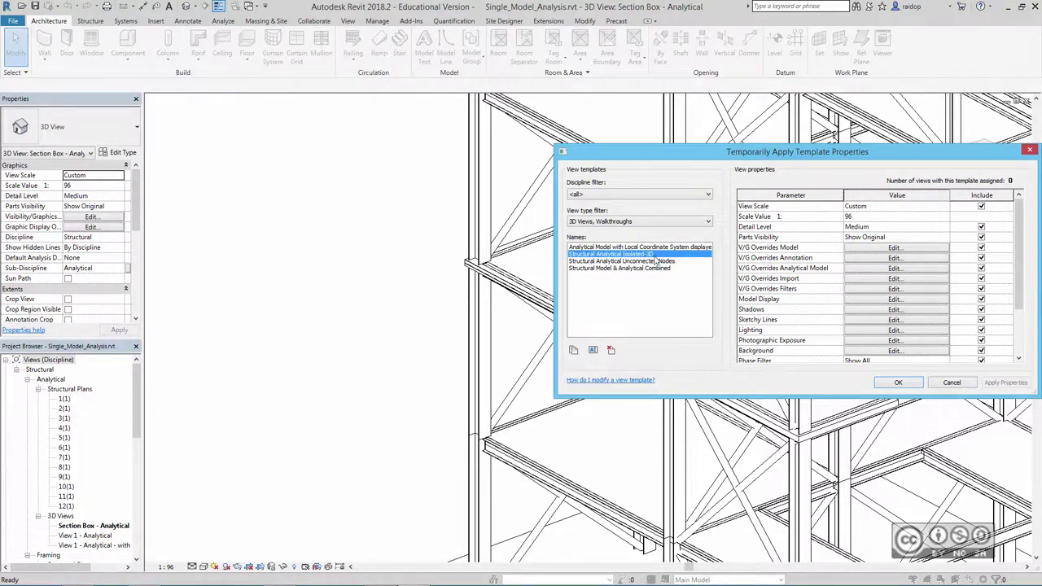
left_click(898, 383)
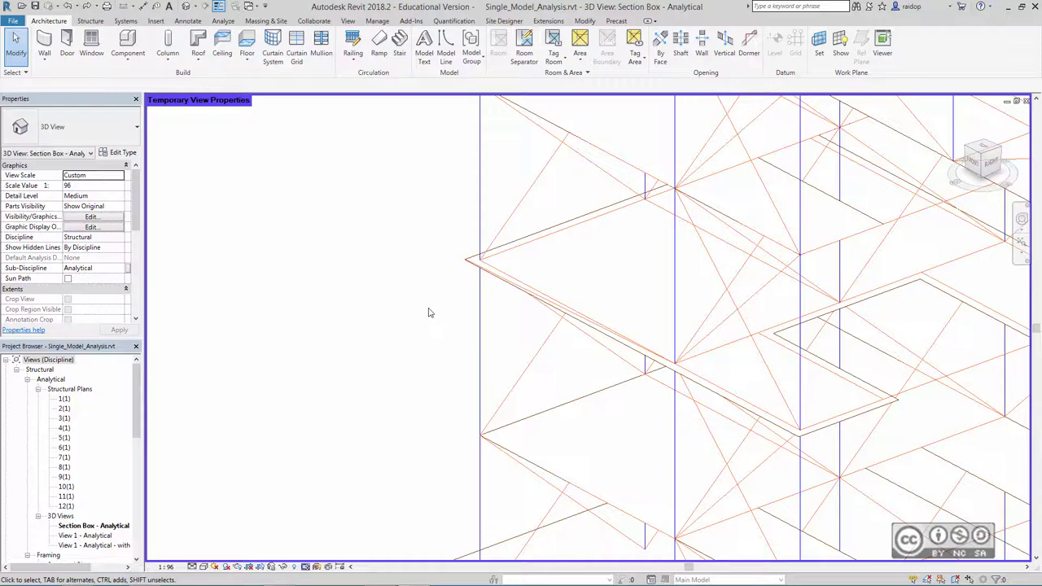
left_click(581, 329)
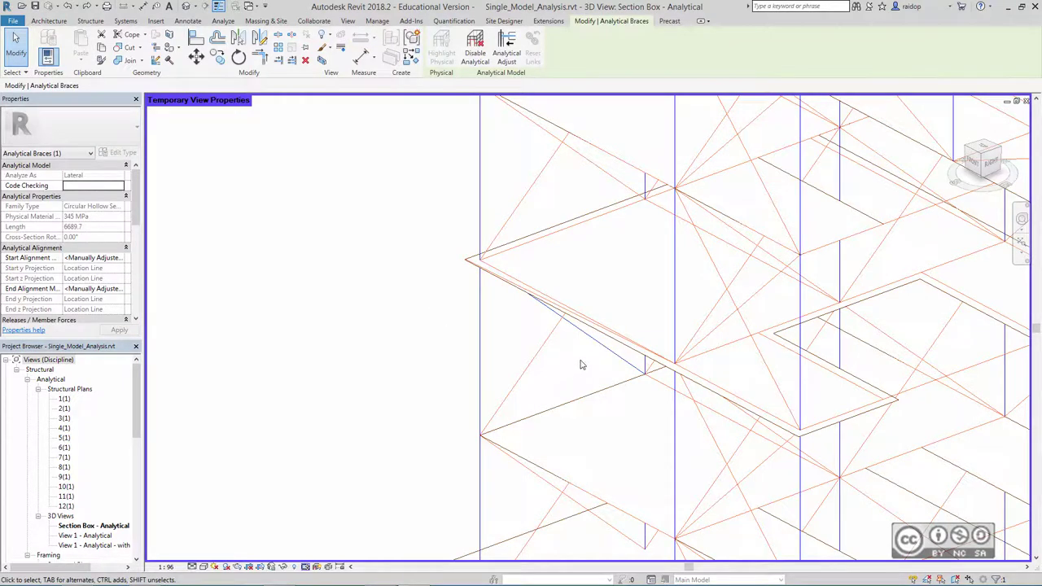
left_click(475, 55)
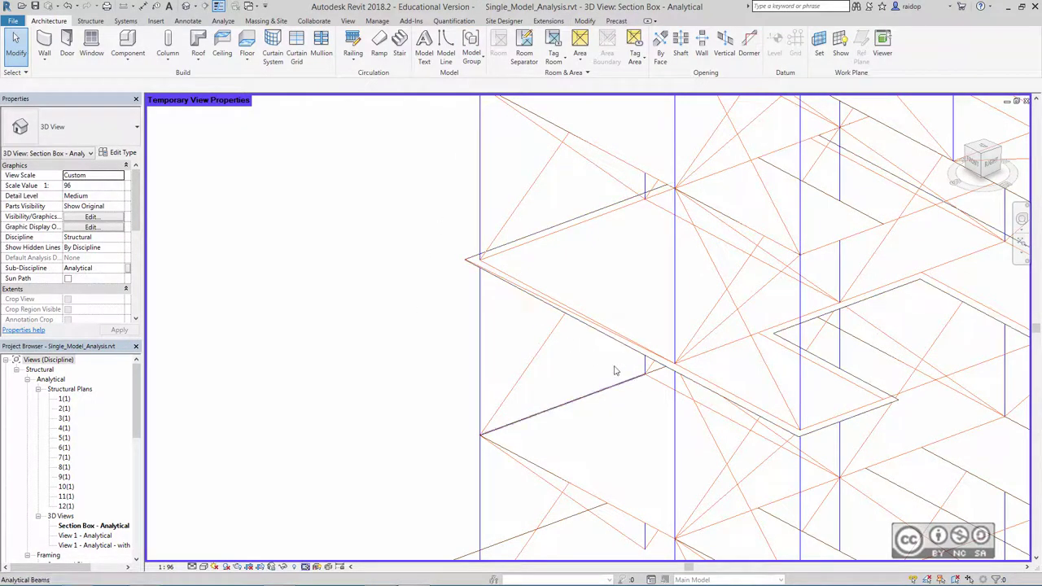
- Temporarily switch the view to the Structural Model & Analytical Combined template
left_click(305, 568)
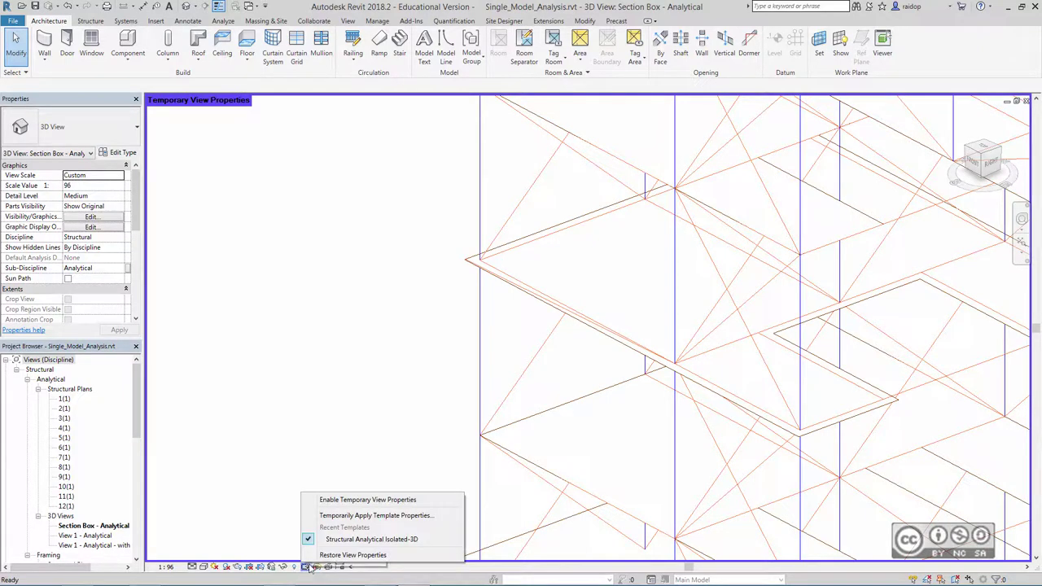
left_click(386, 521)
left_click(596, 271)
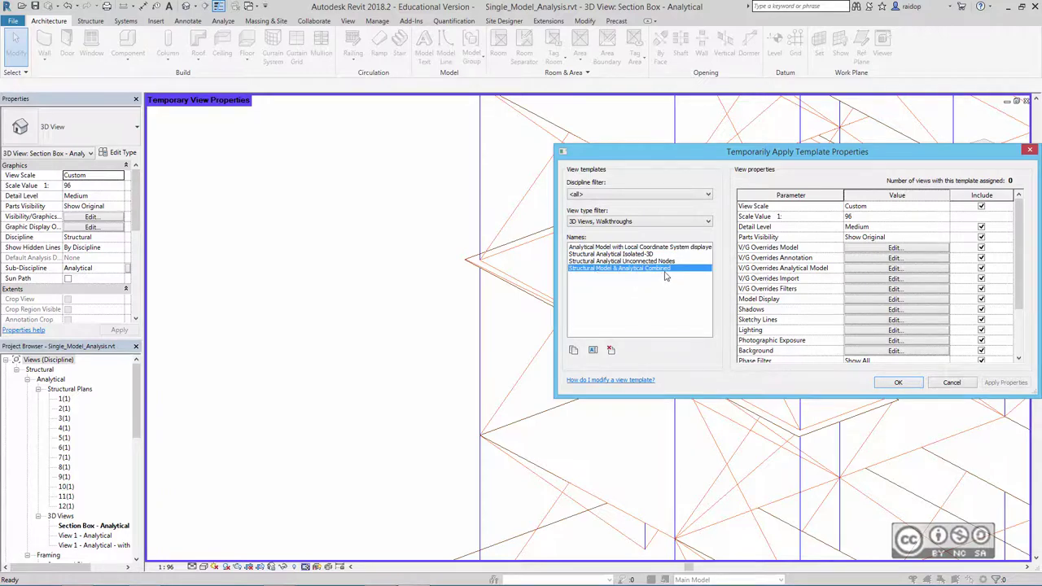
left_click(898, 383)
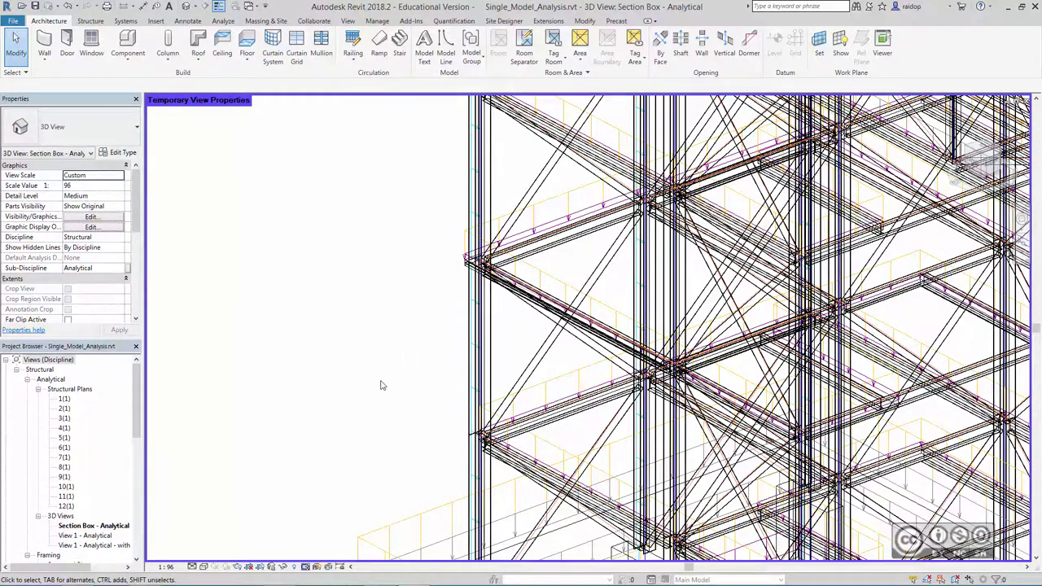
- Hide analytical lines and zoom in to check the CAE90x9 L-angle brace's Enable Analytical Model setting
left_click(315, 569)
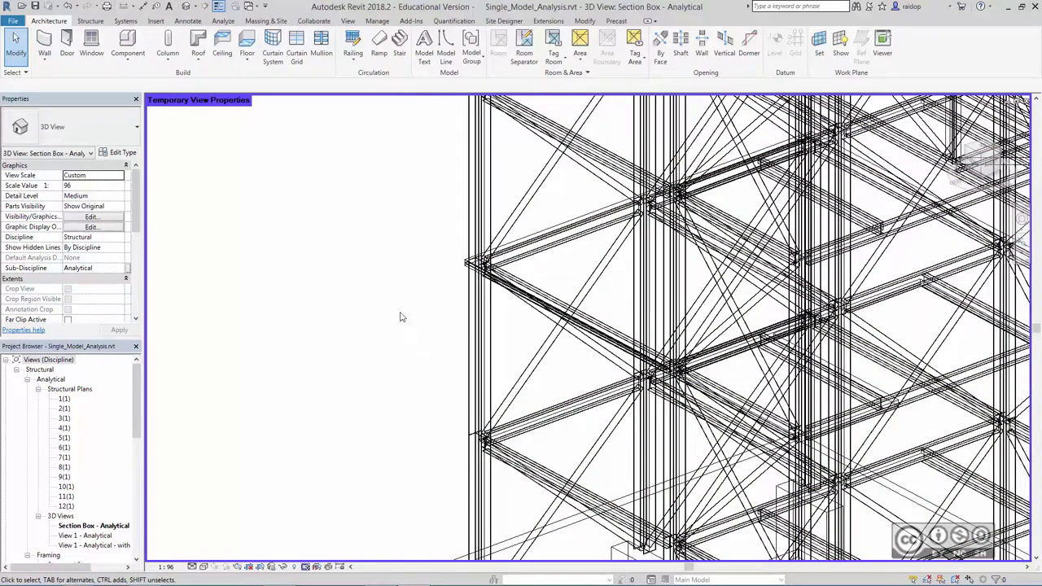
scroll(400, 316, "up", 5)
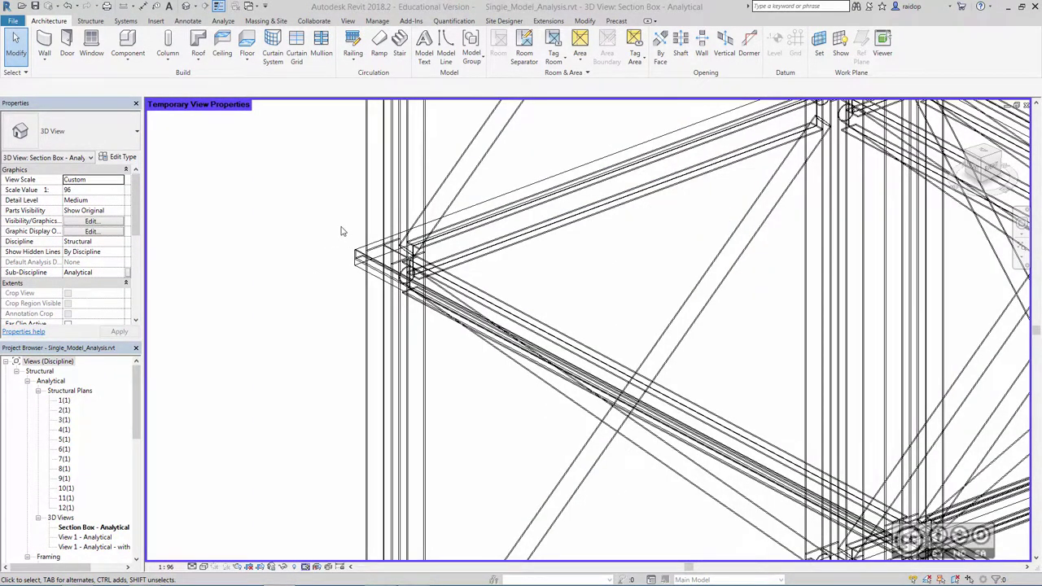
scroll(341, 232, "up", 3)
left_click(386, 288)
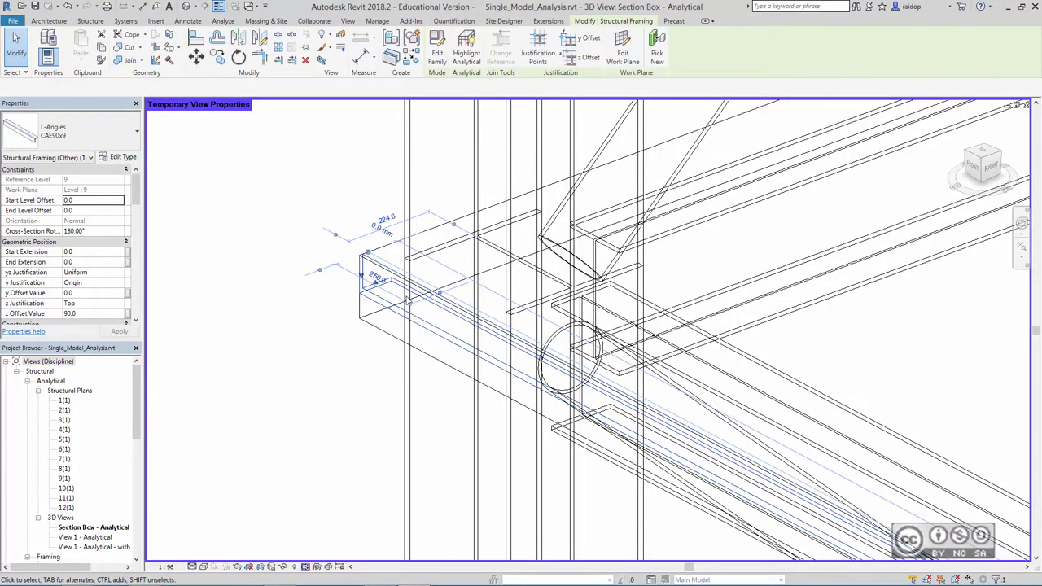
left_click_drag(138, 190, 143, 233)
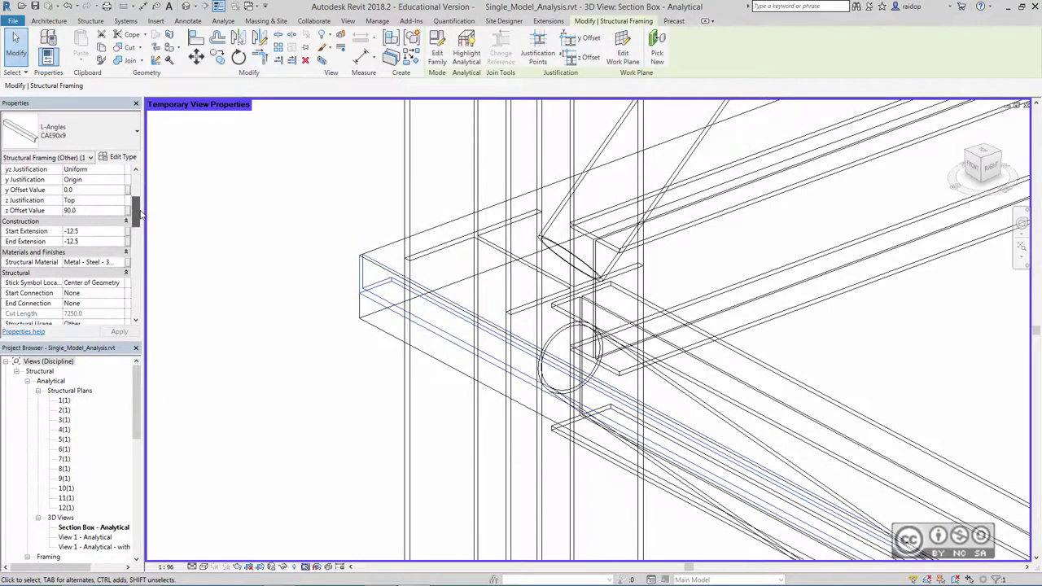
scroll(142, 233, "up", 1)
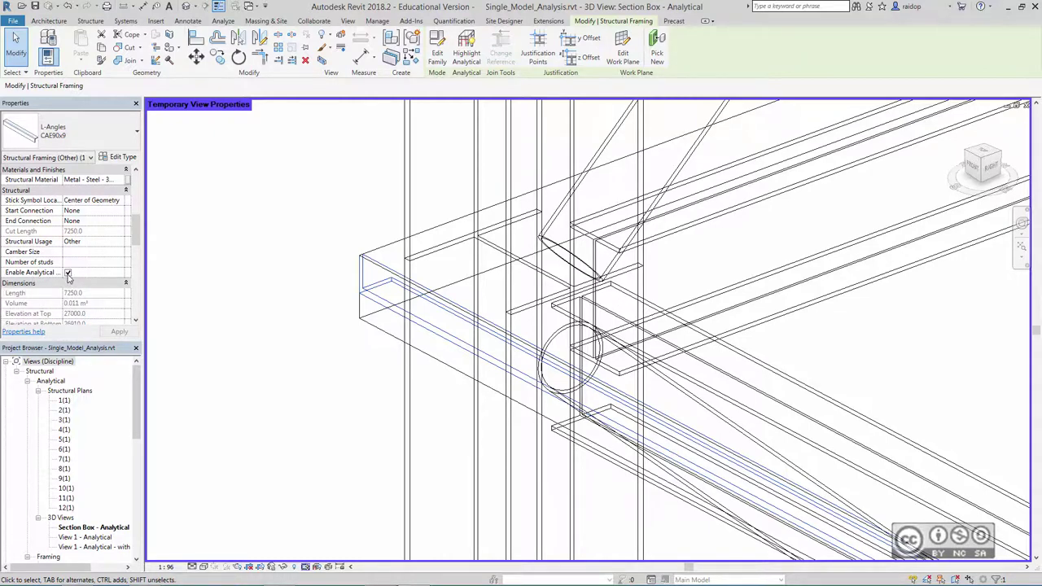
left_click(249, 322)
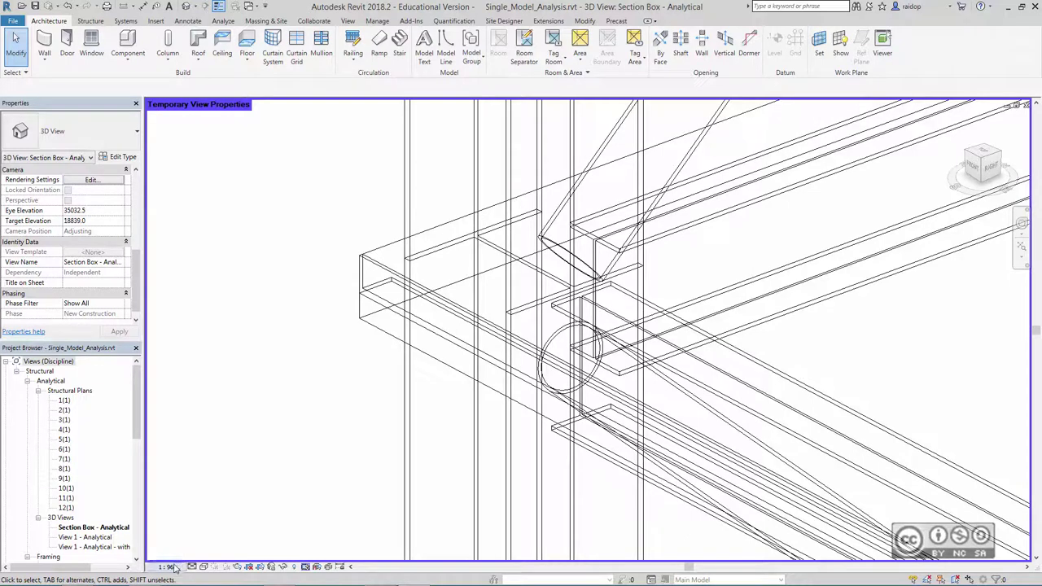
- Reapply the Structural Analytical Isolated-3D template and disable the frame-edge beam's analytical model
left_click(307, 567)
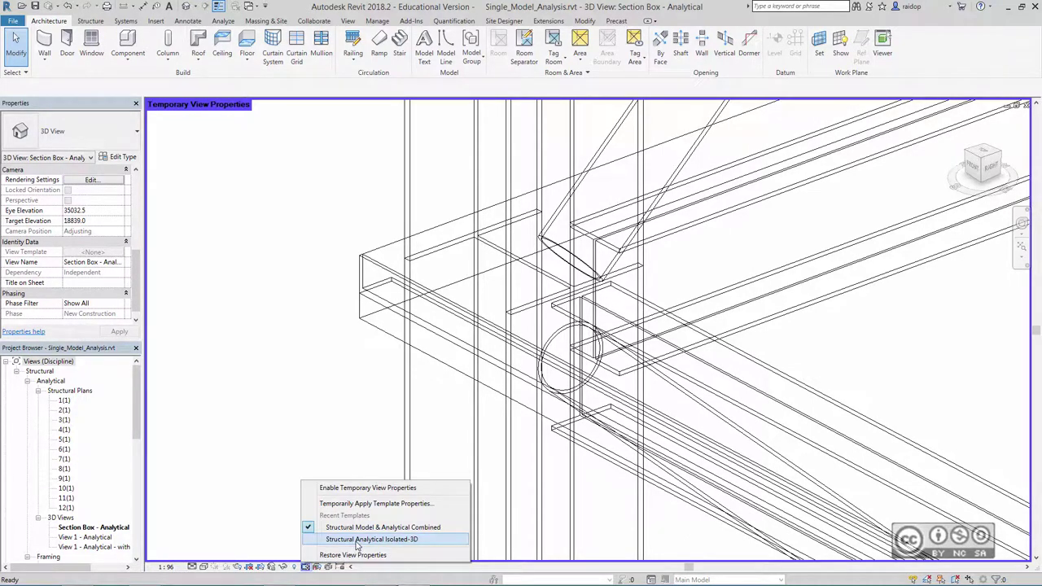
left_click(404, 541)
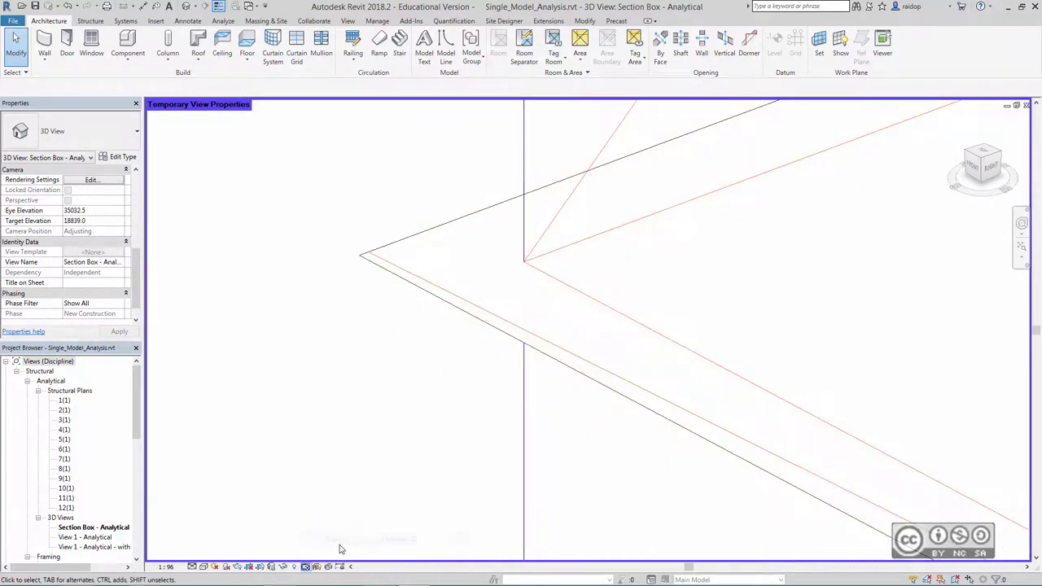
left_click(395, 268)
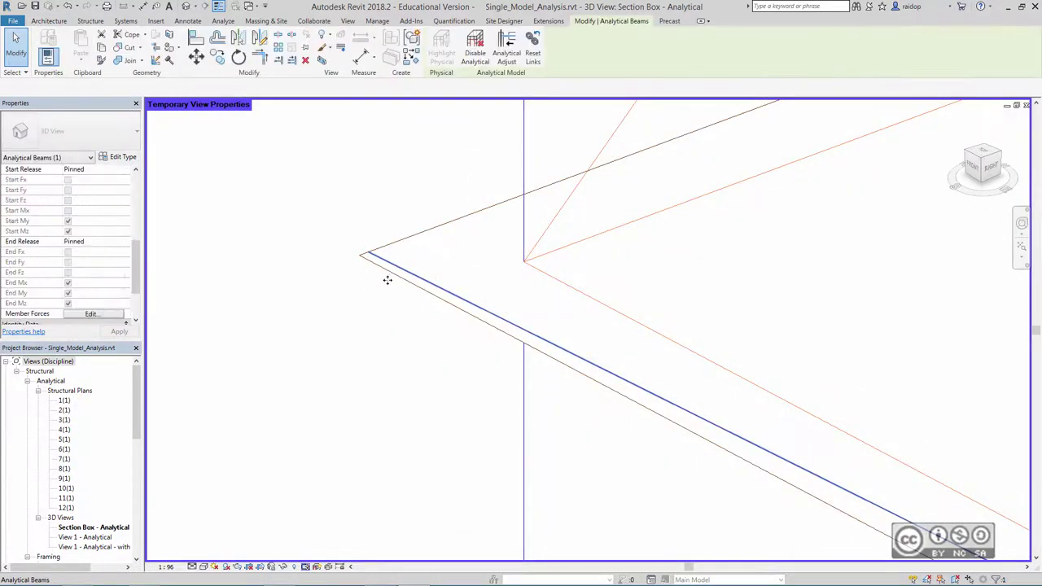
left_click(474, 56)
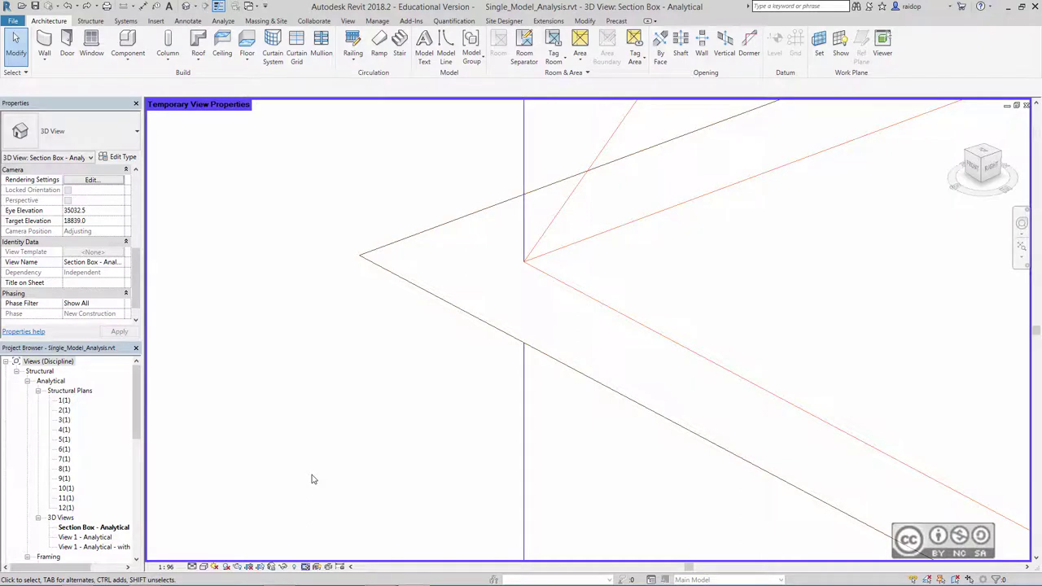
left_click(305, 568)
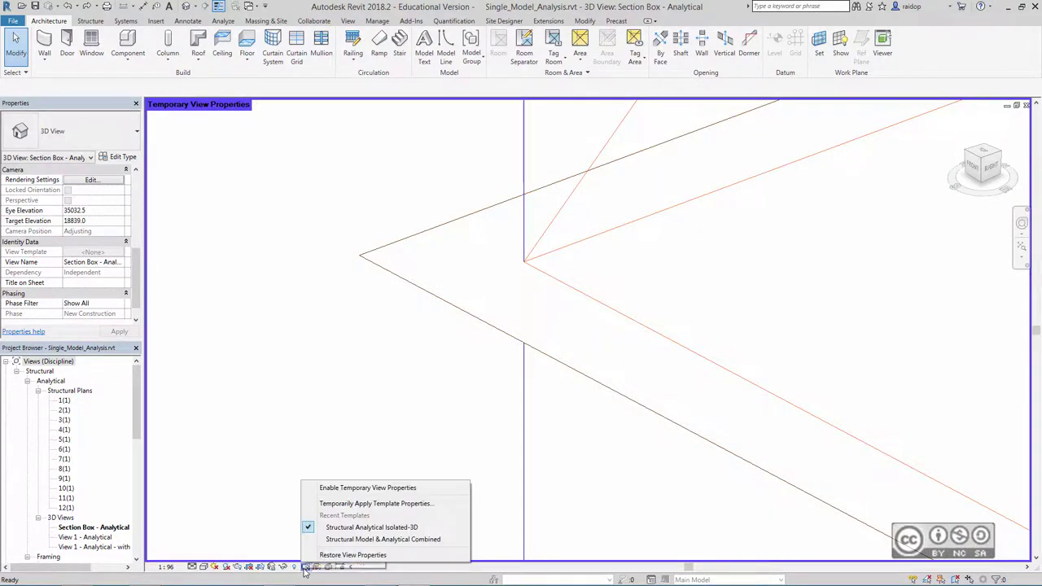
- Restore the original view properties, collapse Analytical plans, and pick Framing plan 7
left_click(365, 557)
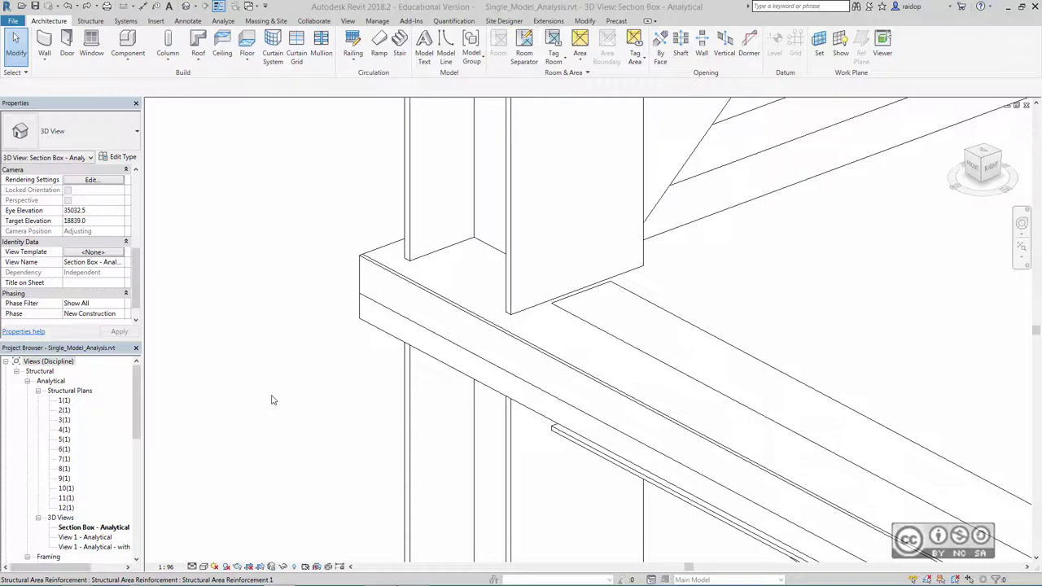
left_click(49, 360)
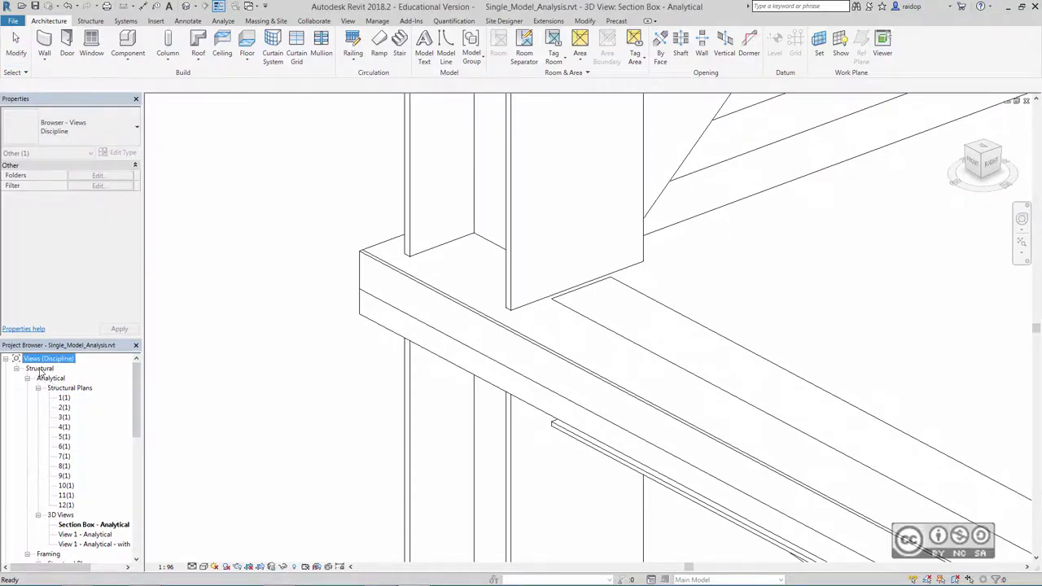
left_click(38, 388)
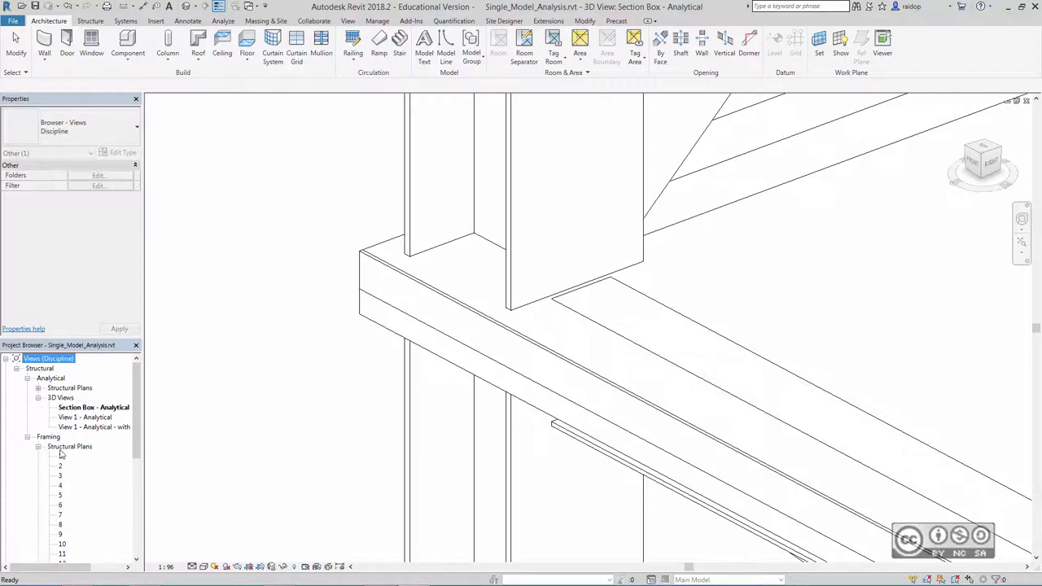
left_click(60, 515)
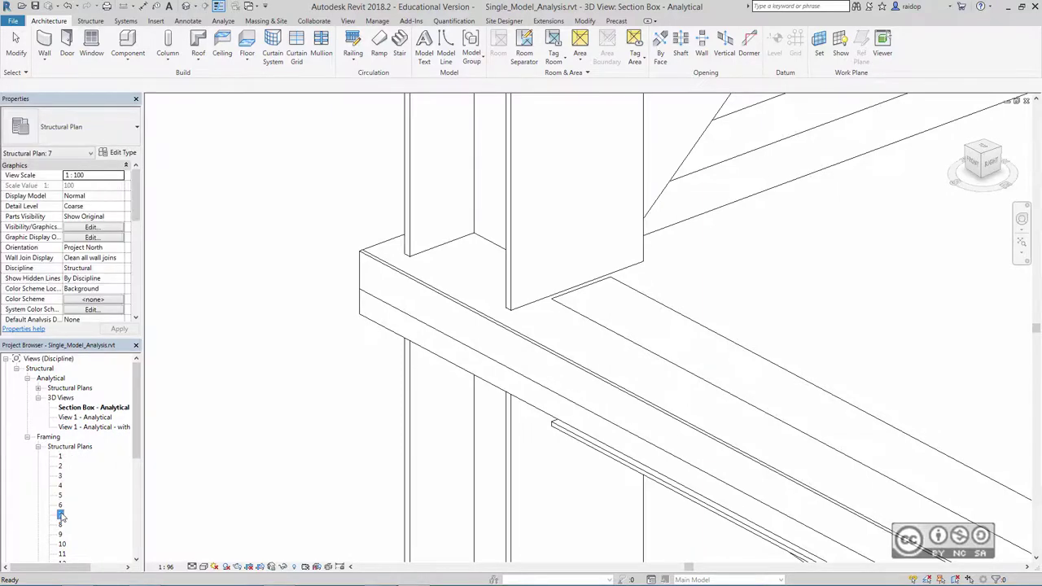
- Open Framing structural plan 7 and zoom in
double_click(61, 515)
scroll(309, 264, "up", 3)
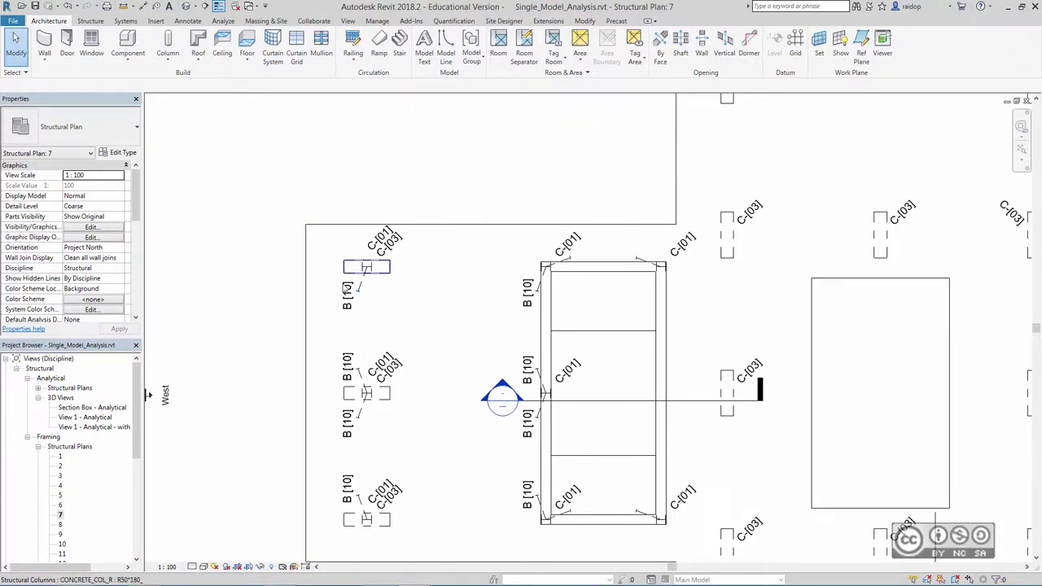
scroll(309, 264, "up", 2)
scroll(309, 264, "up", 2)
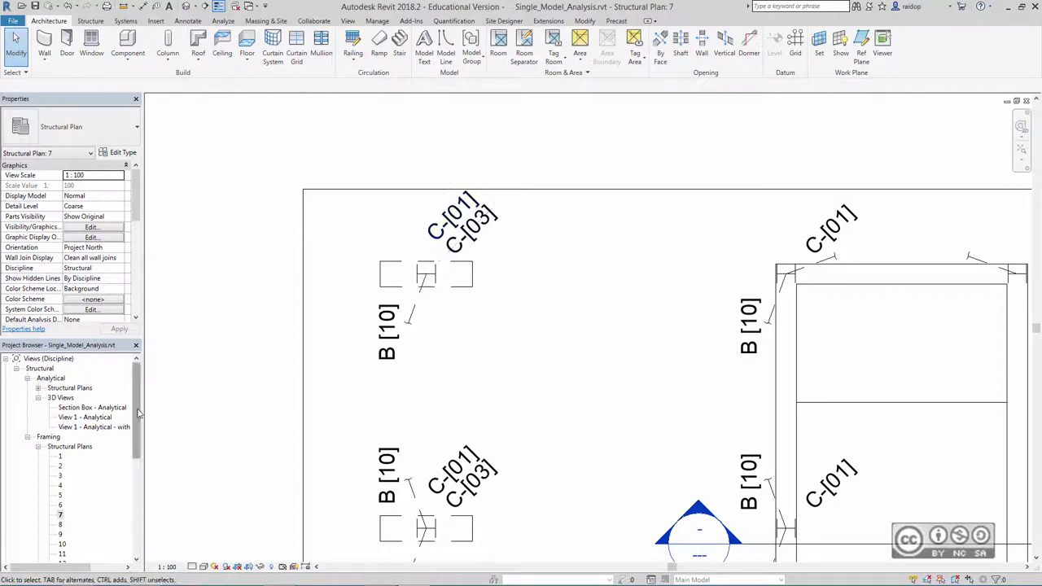
- Review the SNOW1 -2.00 kN/m² load on analytical plan 7(1), then return to Section Box - Analytical
left_click(37, 389)
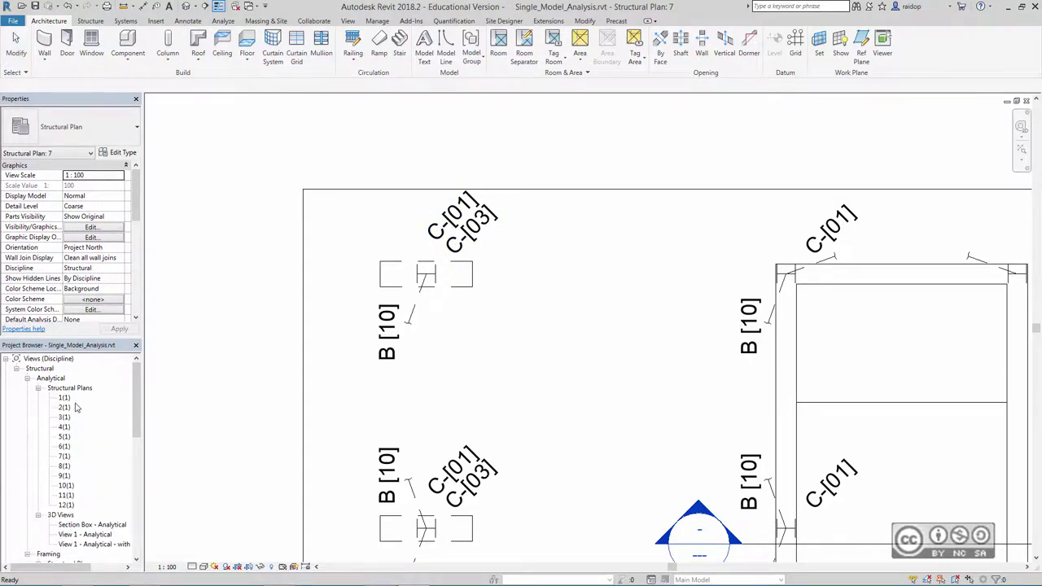
double_click(64, 457)
middle_click_drag(628, 372, 461, 345)
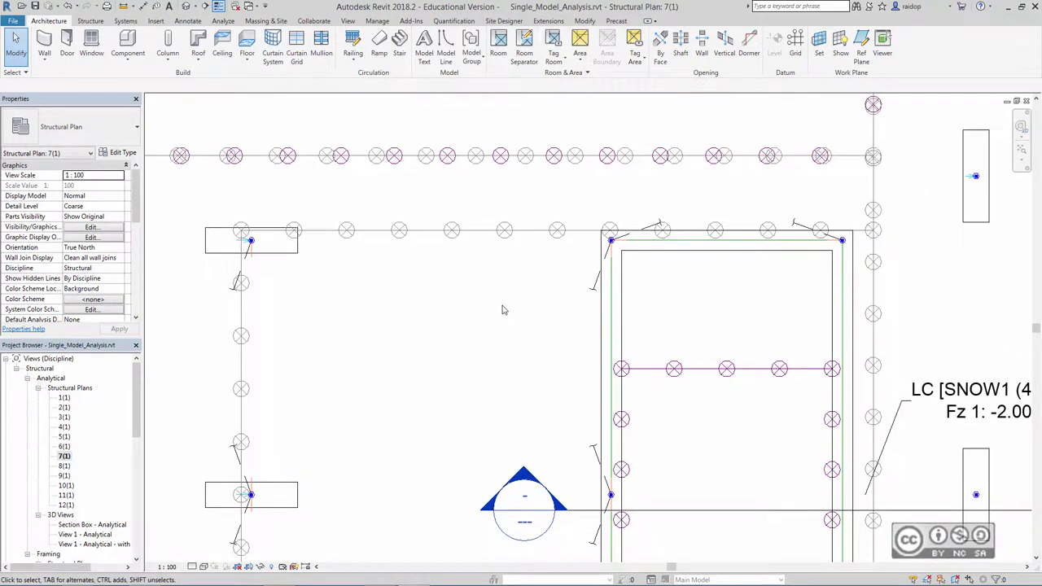
middle_click_drag(730, 382, 593, 224)
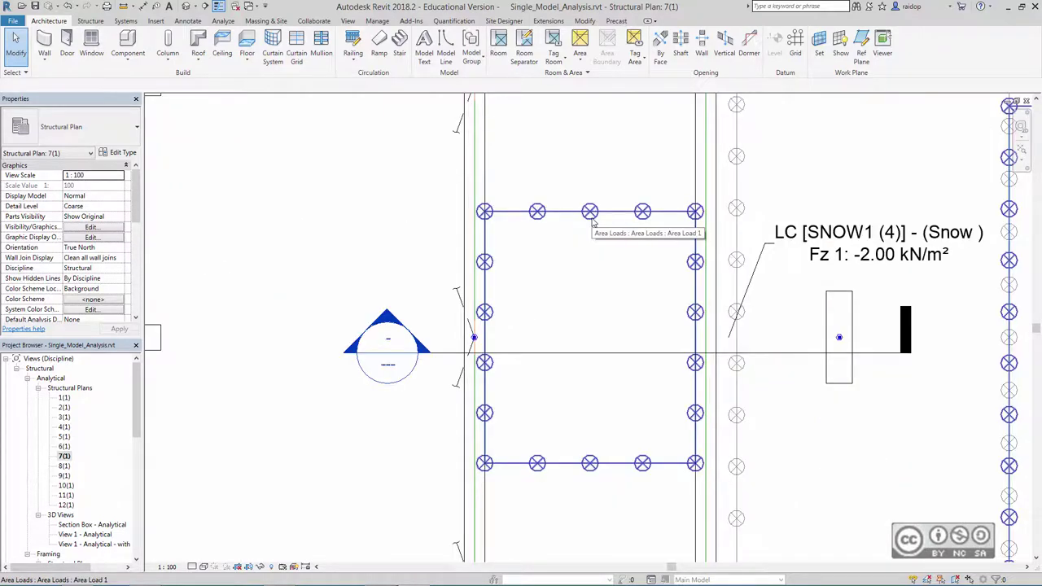
scroll(61, 440, "down", 2)
scroll(57, 434, "down", 1)
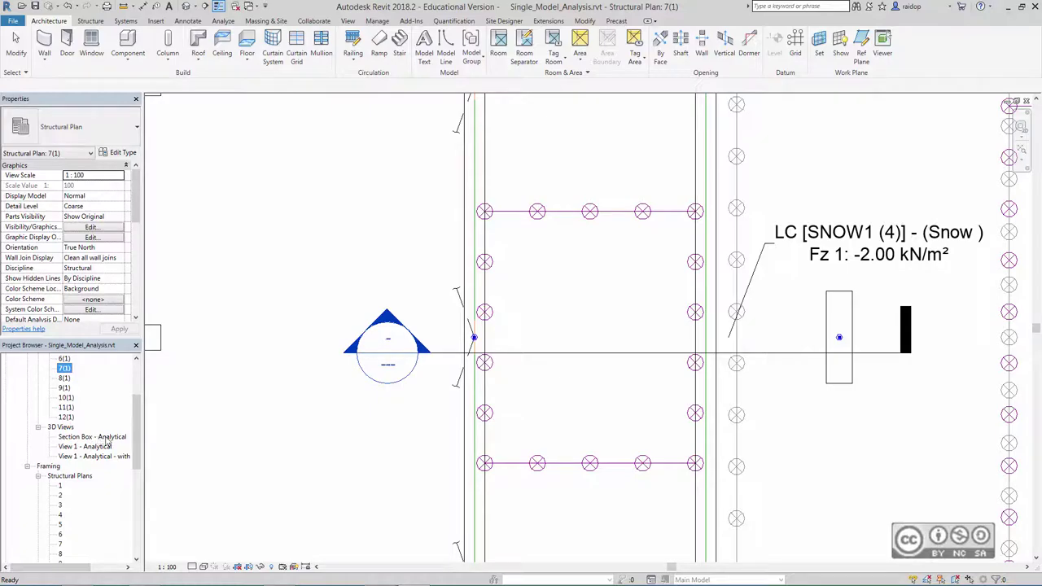
double_click(106, 439)
- Temporarily apply Structural Analytical Isolated-3D and select the lower analytical brace
scroll(295, 351, "down", 2)
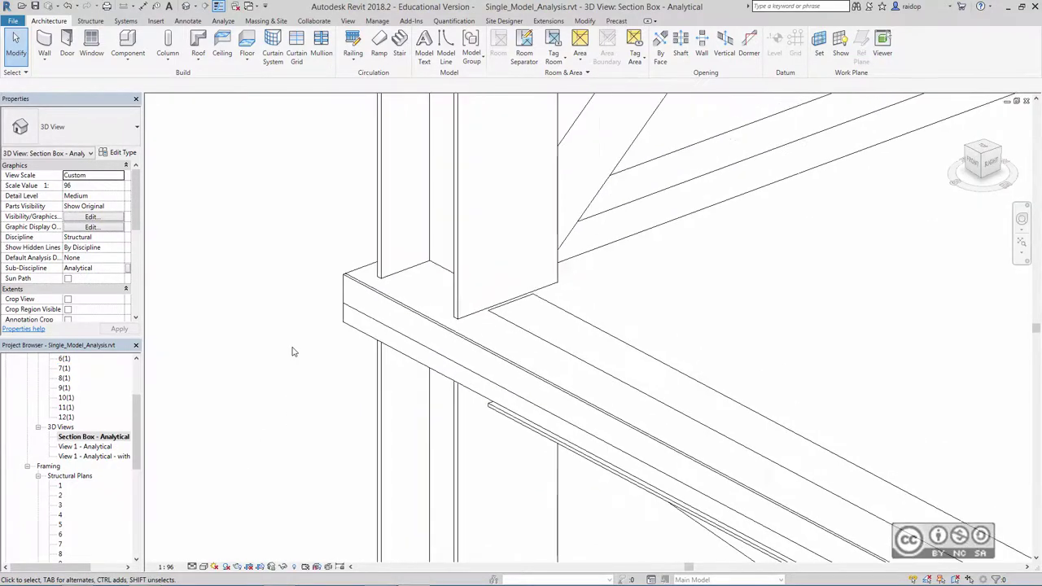
scroll(296, 351, "down", 2)
scroll(289, 353, "down", 3)
scroll(342, 407, "down", 3)
scroll(505, 399, "up", 2)
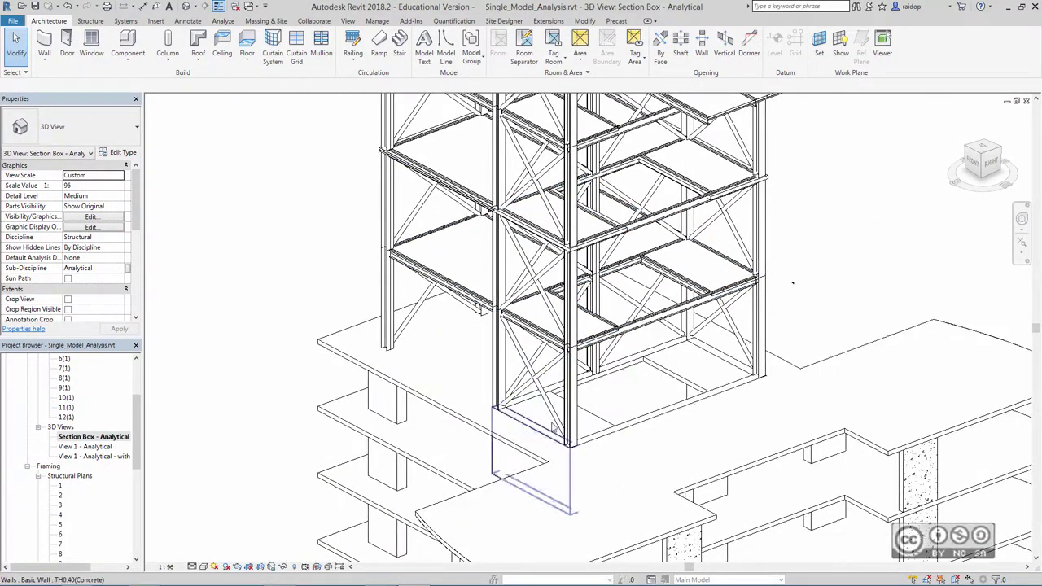
scroll(509, 391, "up", 1)
scroll(512, 386, "up", 1)
scroll(515, 383, "up", 1)
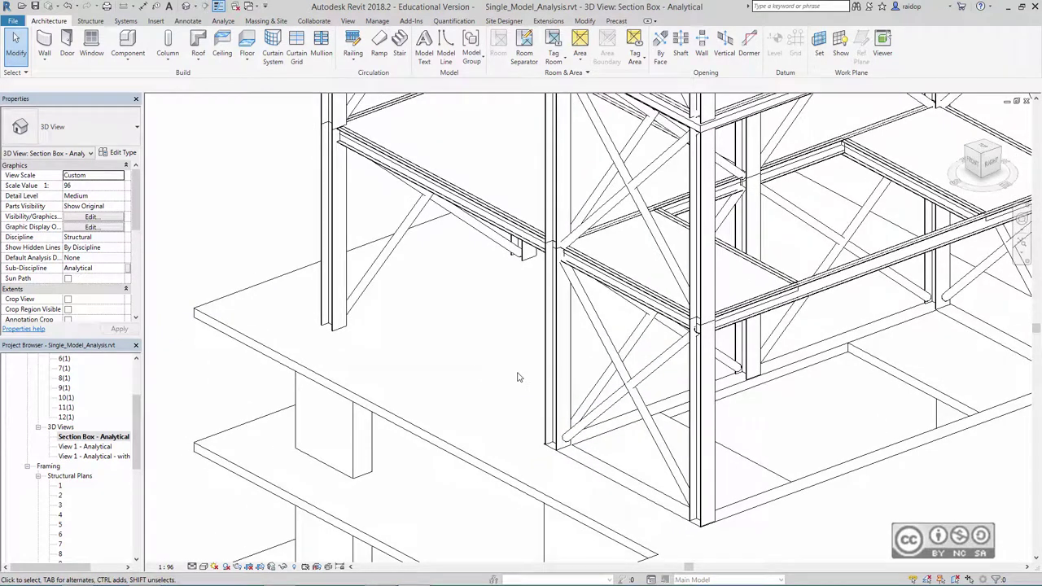
left_click(308, 567)
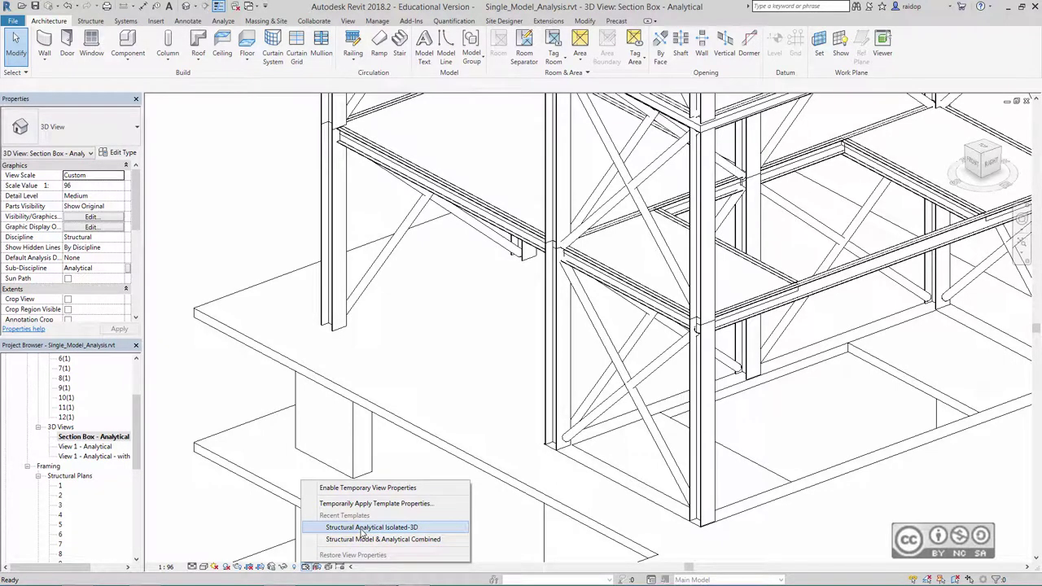
left_click(364, 528)
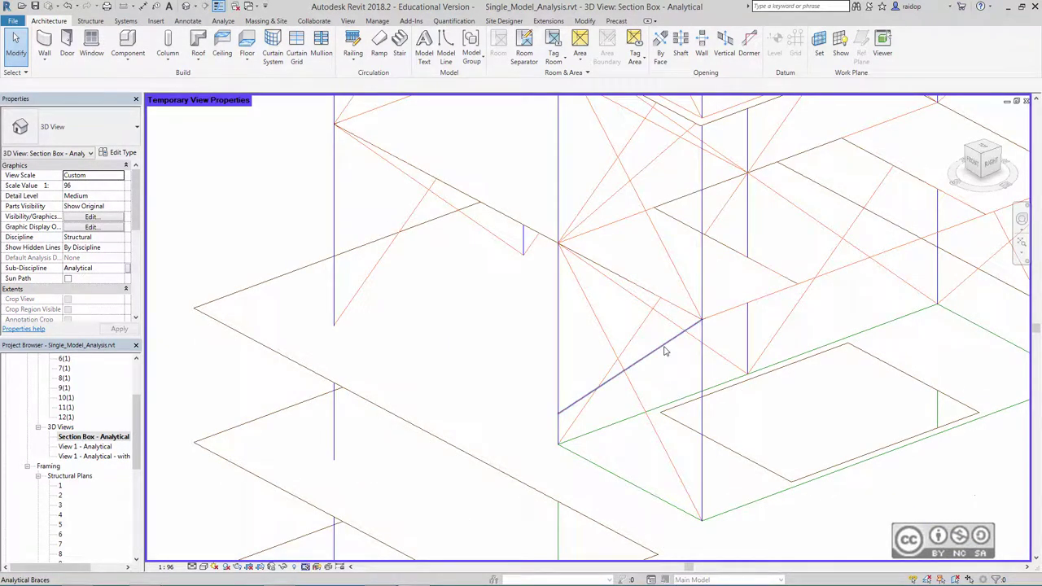
left_click(666, 352)
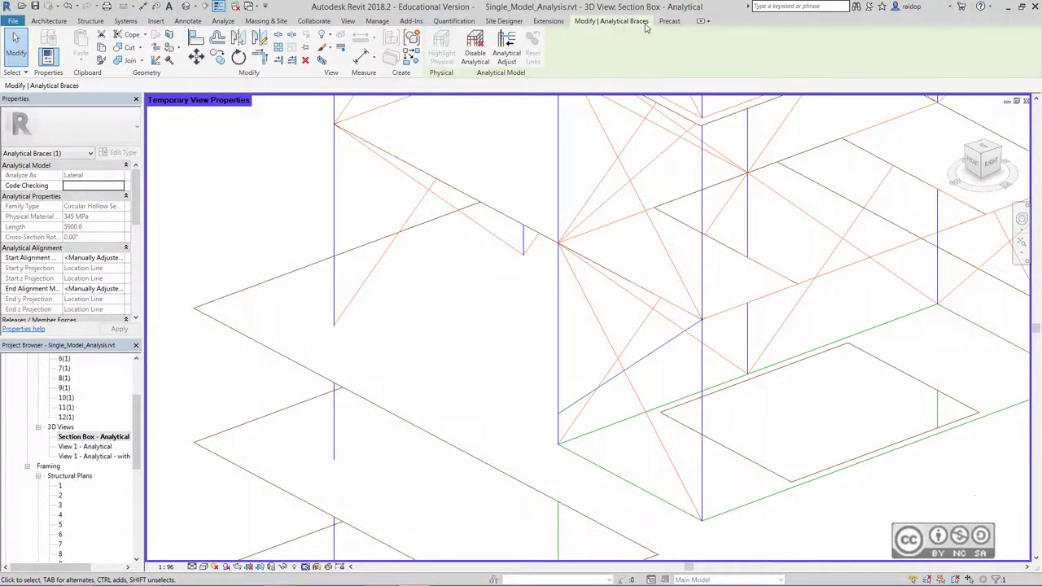
- With Analytical Adjust, snap the lower brace end to the wall endpoint, lengthening it to 6364.0
left_click(506, 54)
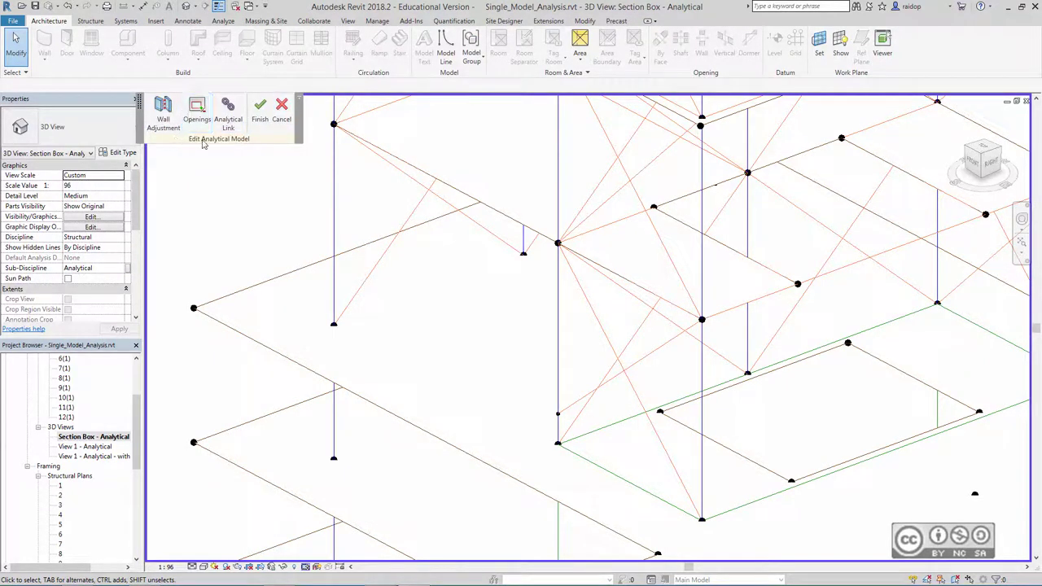
left_click(664, 344)
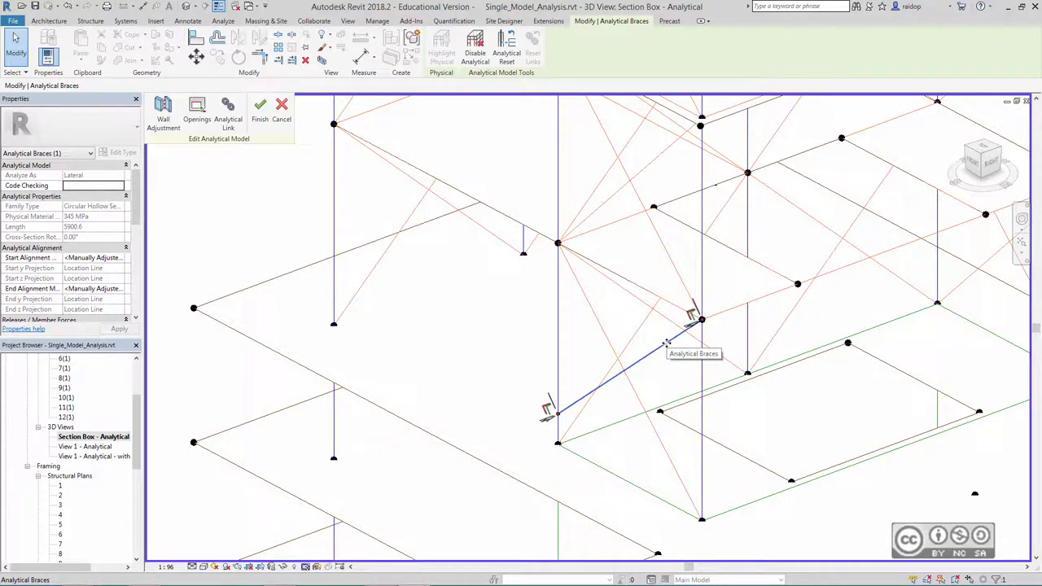
left_click(661, 347)
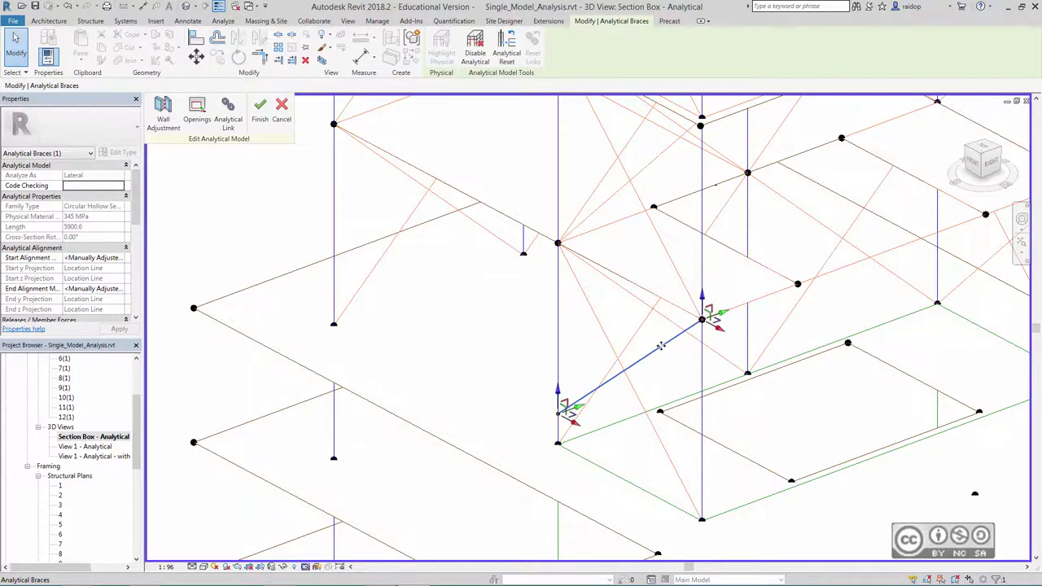
left_click_drag(661, 346, 586, 414)
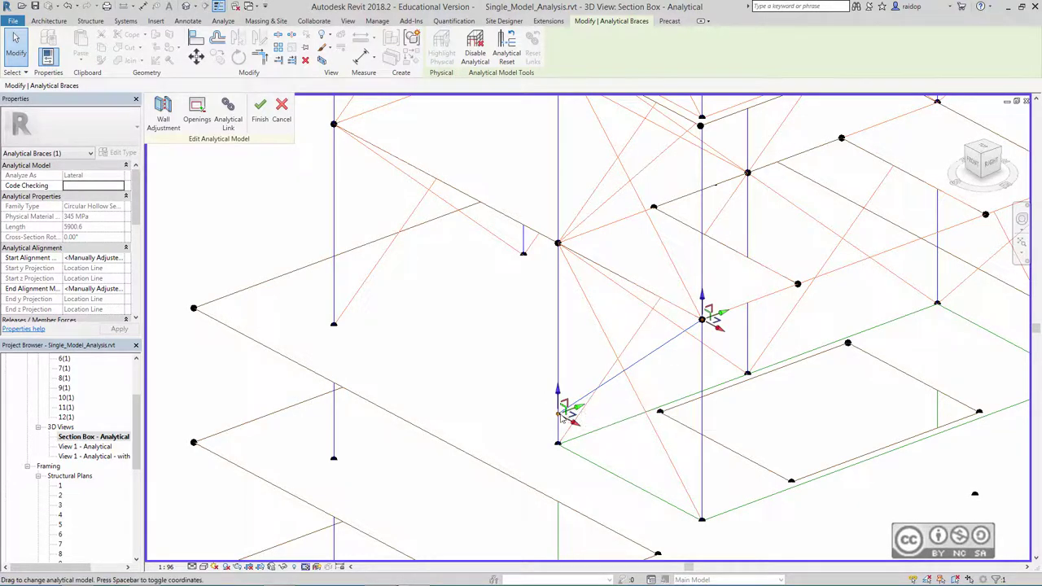
left_click_drag(567, 413, 558, 421)
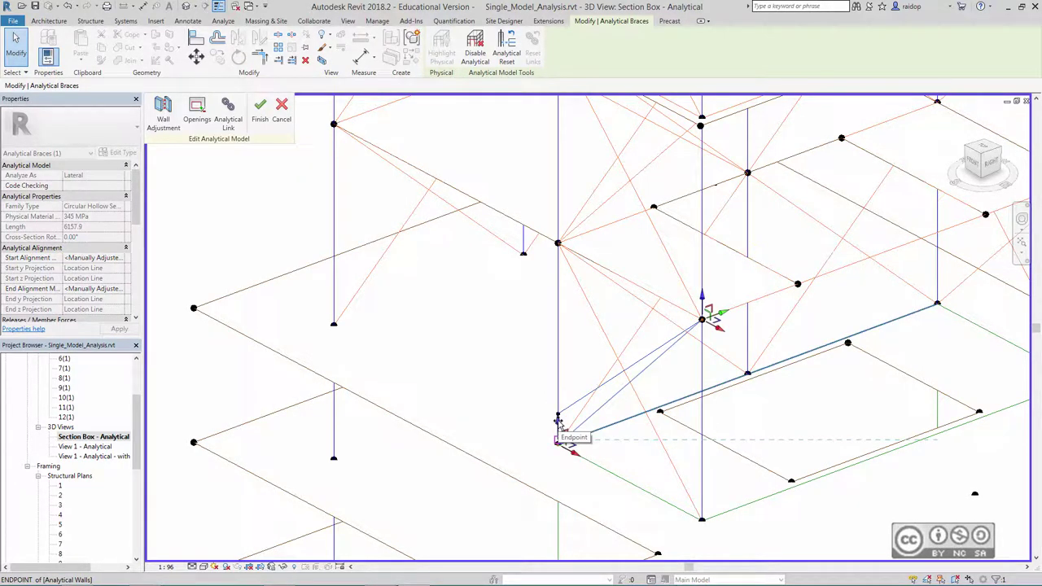
left_click_drag(558, 421, 561, 425)
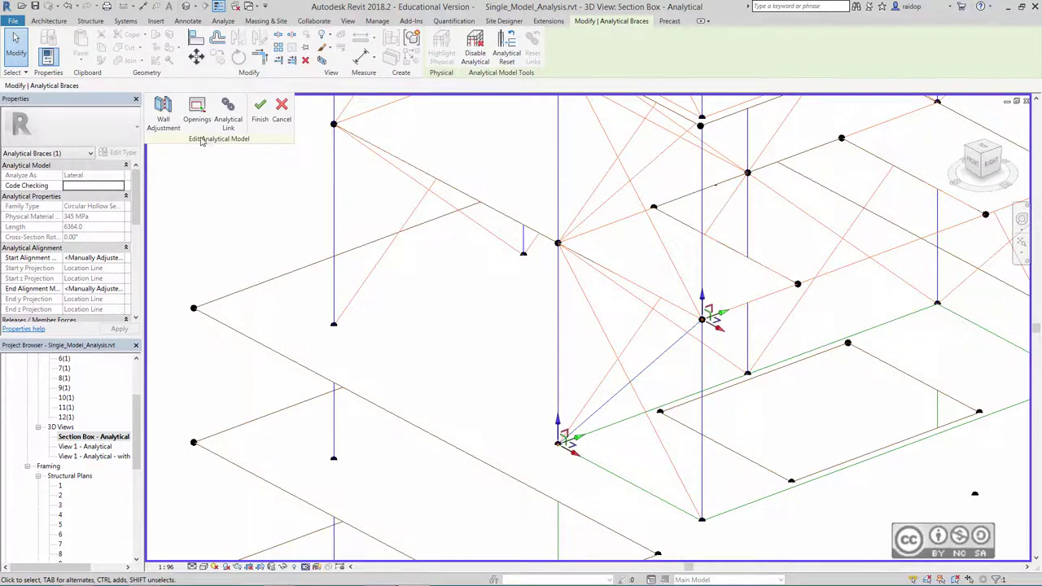
left_click(260, 108)
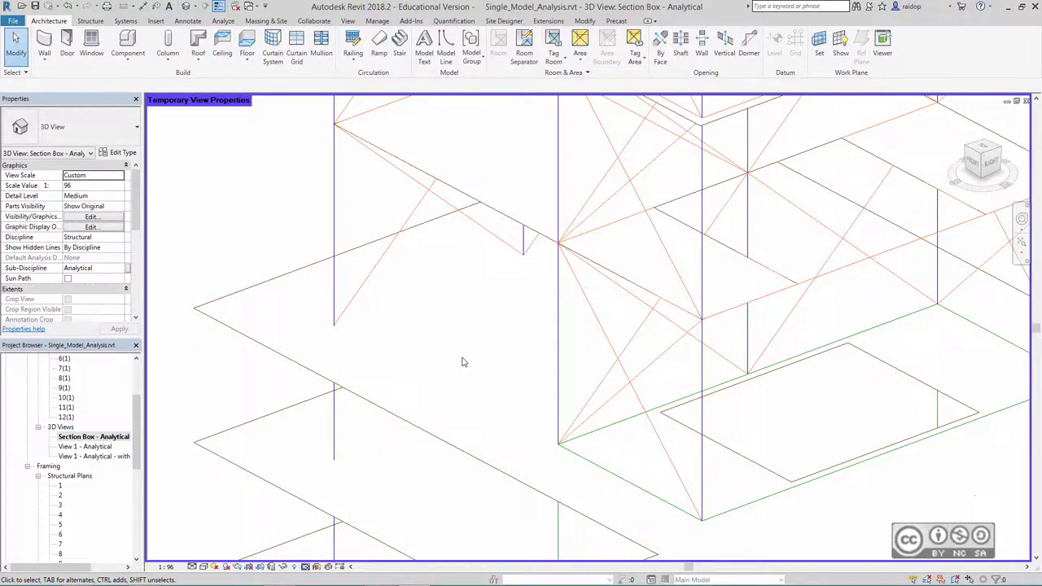
- In Visibility/Graphics, add Structure to the Analytical Model Categories filter
left_click(107, 154)
left_click(109, 157)
left_click(83, 219)
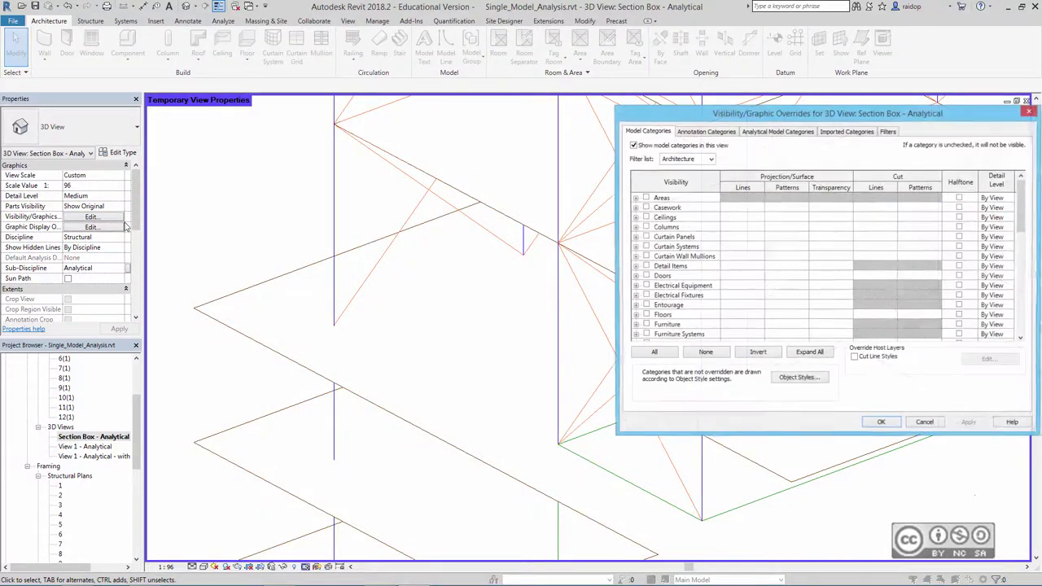
left_click(776, 132)
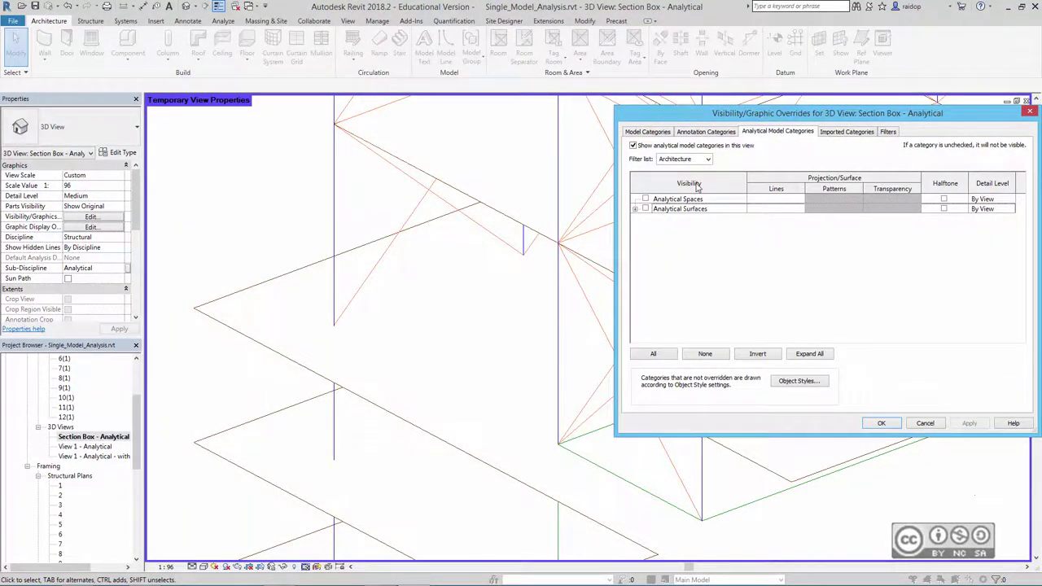
left_click(638, 212)
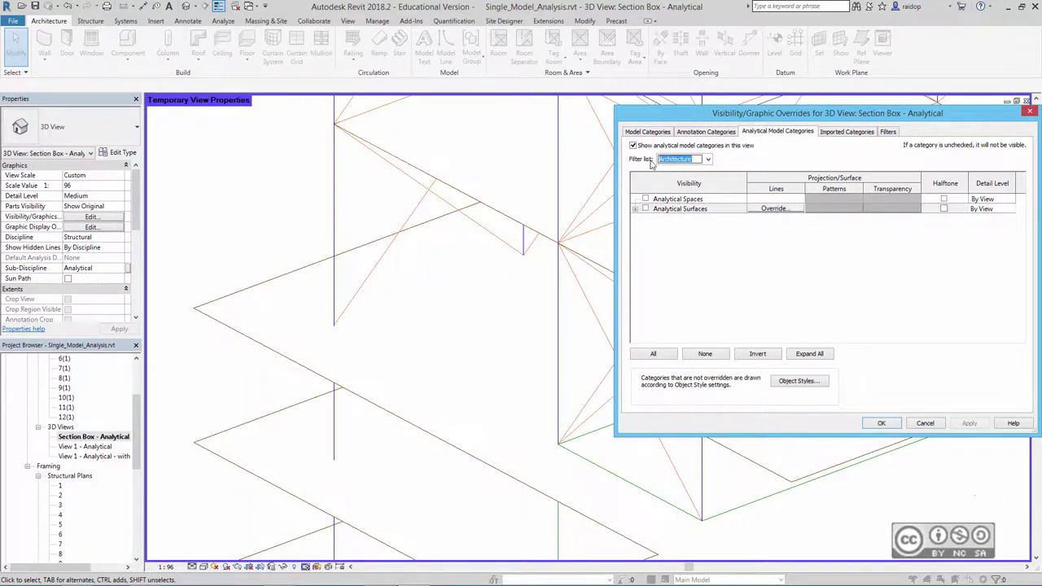
left_click(685, 161)
left_click(672, 178)
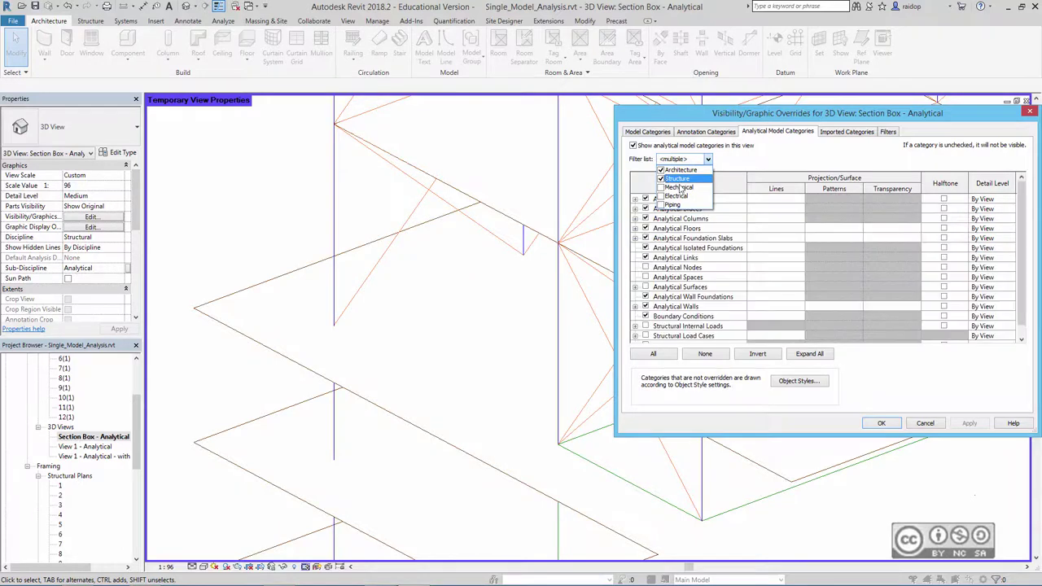
left_click(685, 159)
- Make Structural Internal Loads, Load Cases and Loads visible, then list the eight load cases
scroll(652, 323, "down", 1)
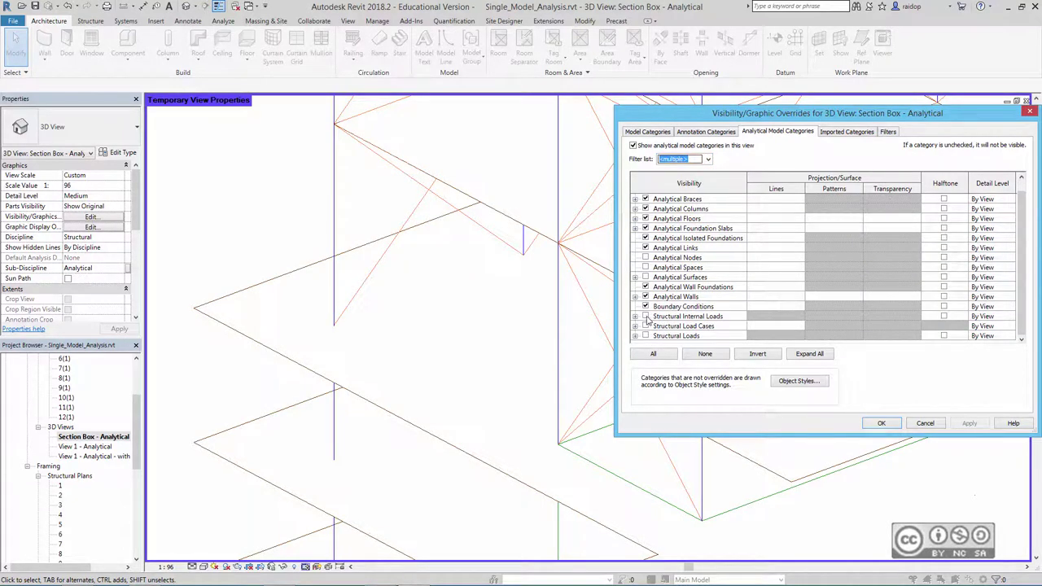
left_click(646, 317)
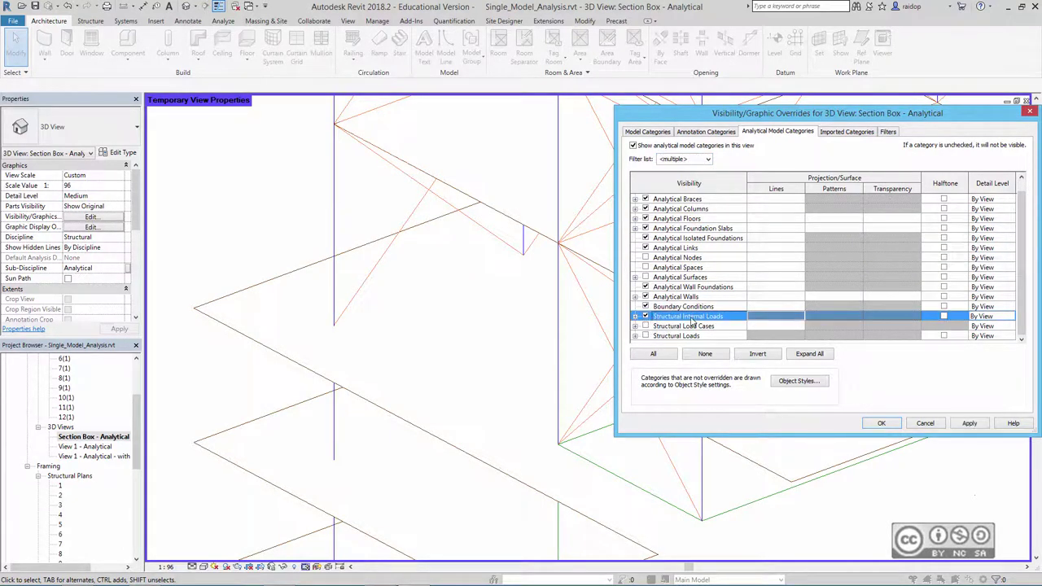
left_click(646, 326)
left_click(646, 336)
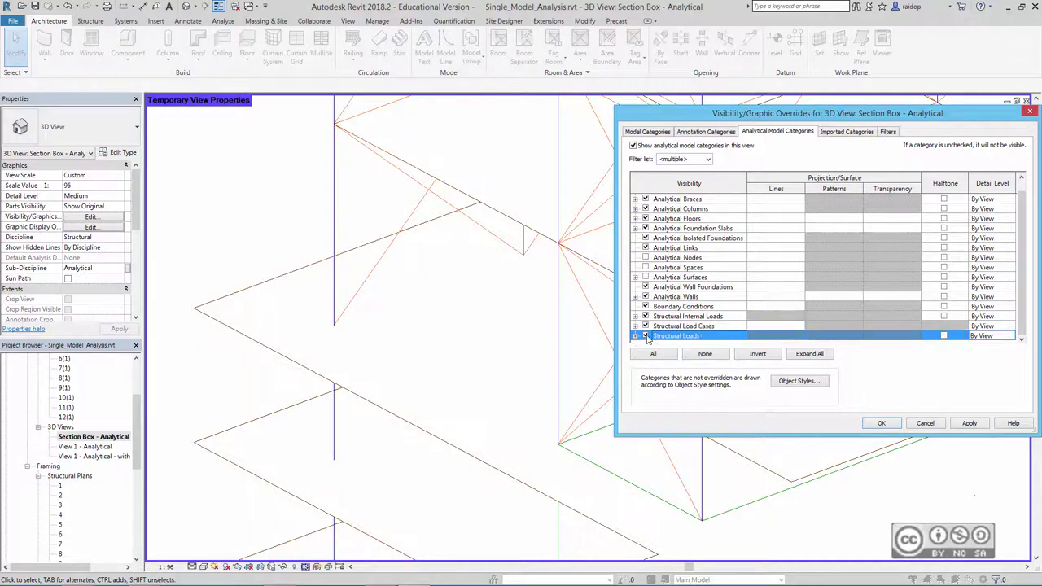
left_click(881, 423)
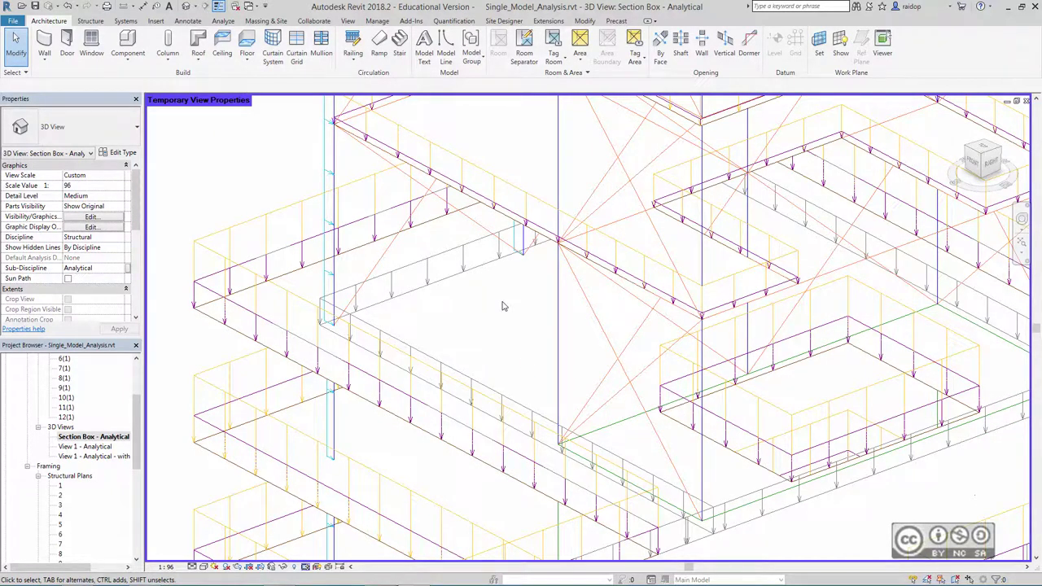
left_click(223, 21)
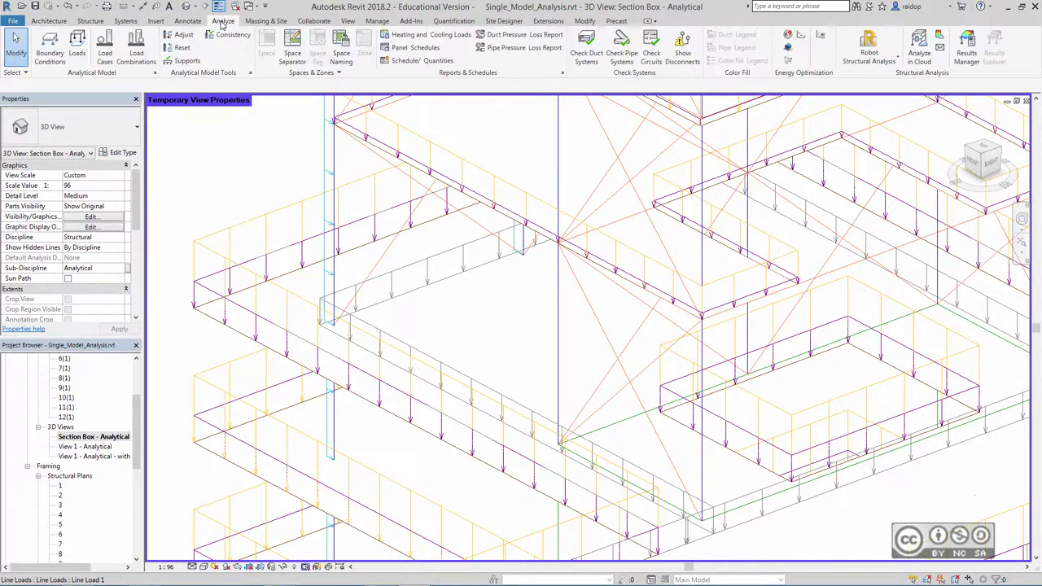
left_click(105, 51)
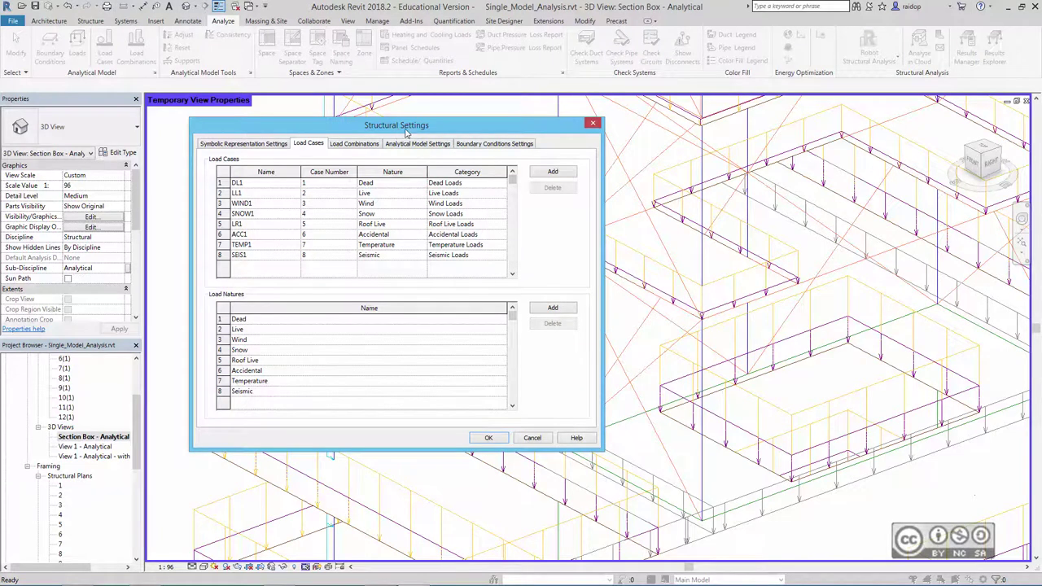
- Add a load case named Equip and a new load nature named Equipment
left_click(554, 172)
type("Equip")
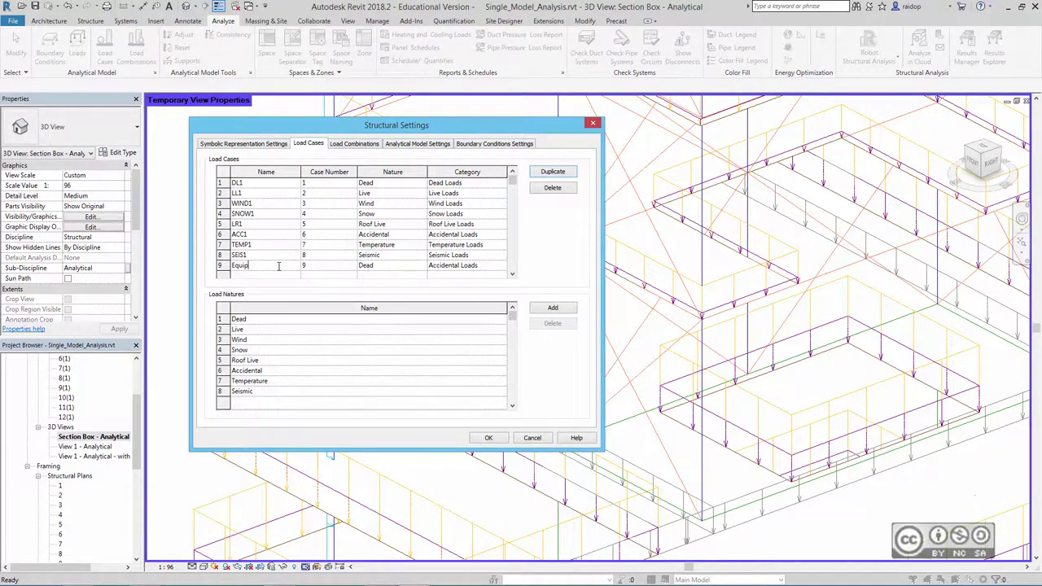
key("Return")
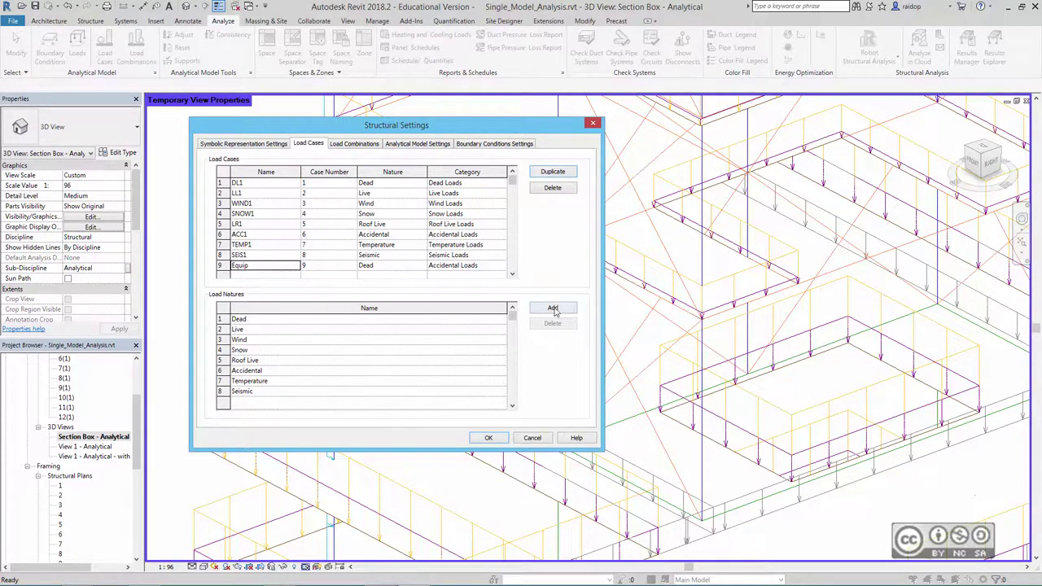
left_click(554, 308)
left_click_drag(279, 401, 230, 405)
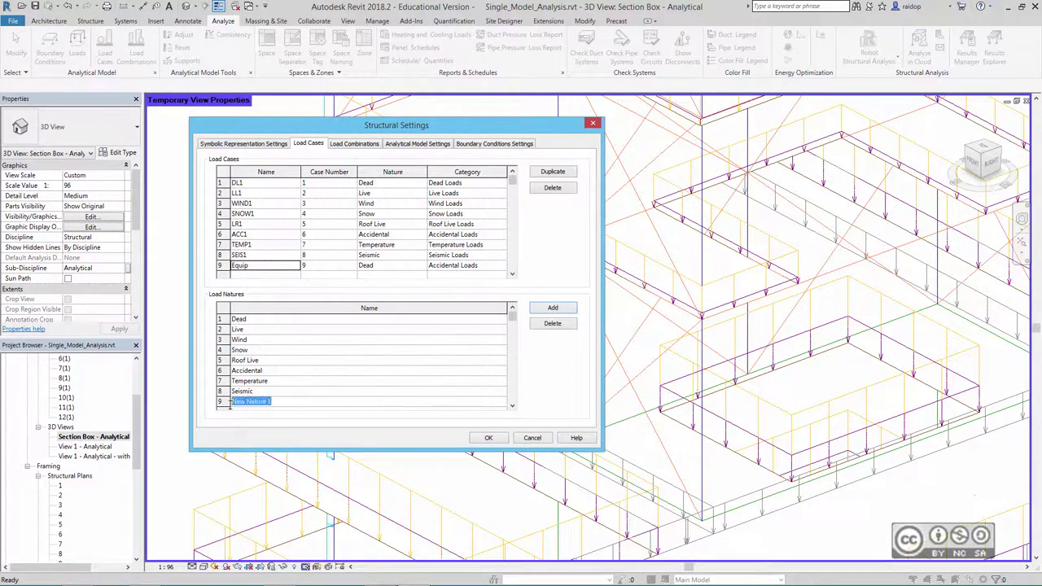
type("Equipment")
key("Return")
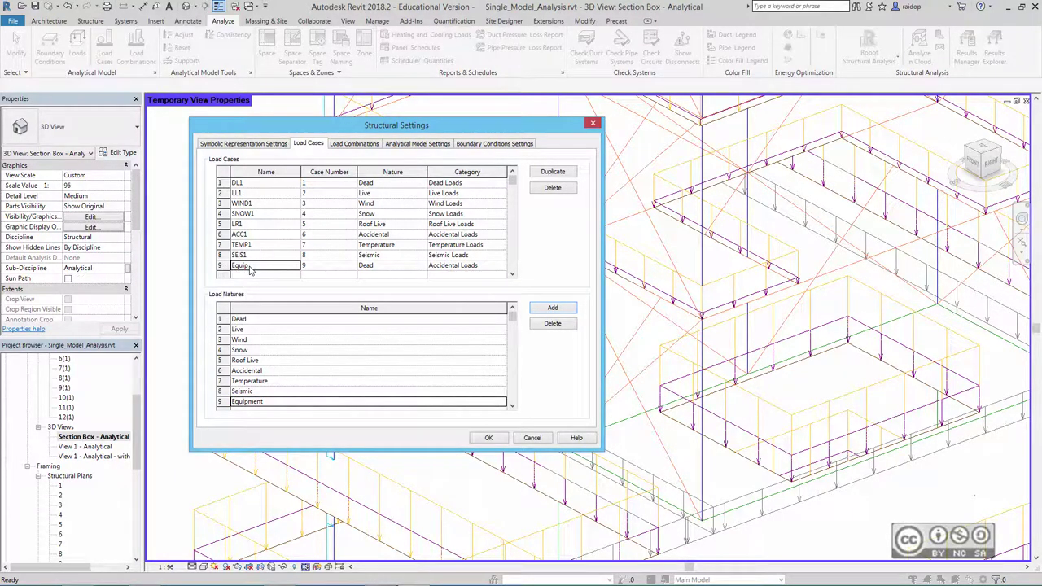
- Set the Equip load case's nature to Equipment and its category to Dead Loads
left_click(392, 265)
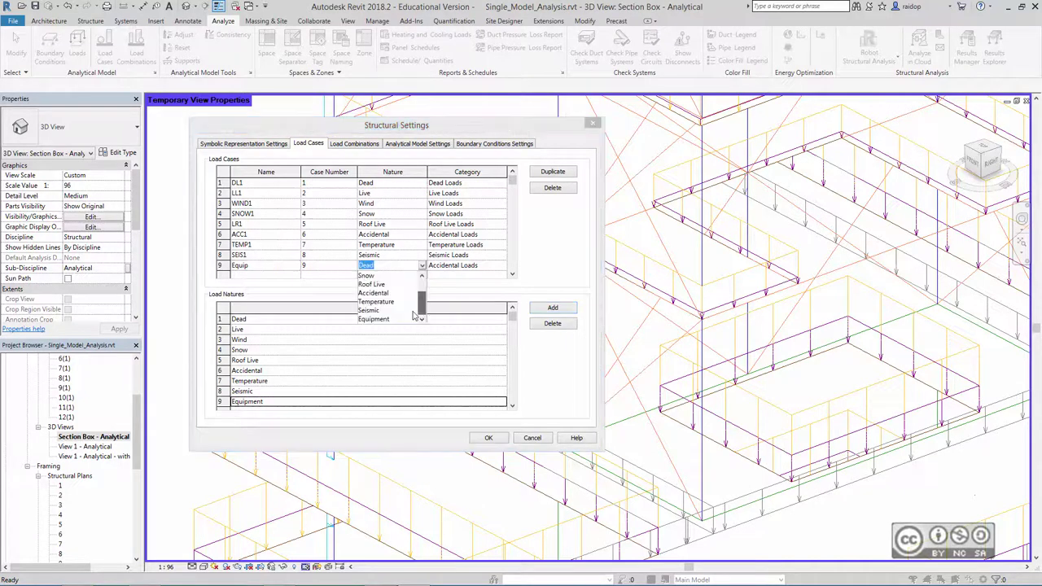
left_click(381, 319)
left_click(498, 269)
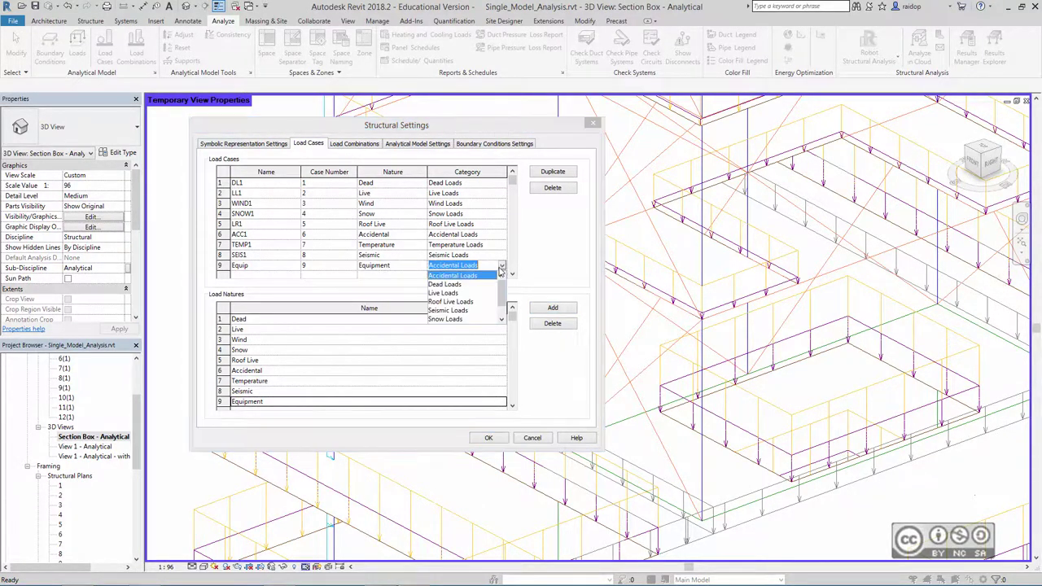
left_click(461, 276)
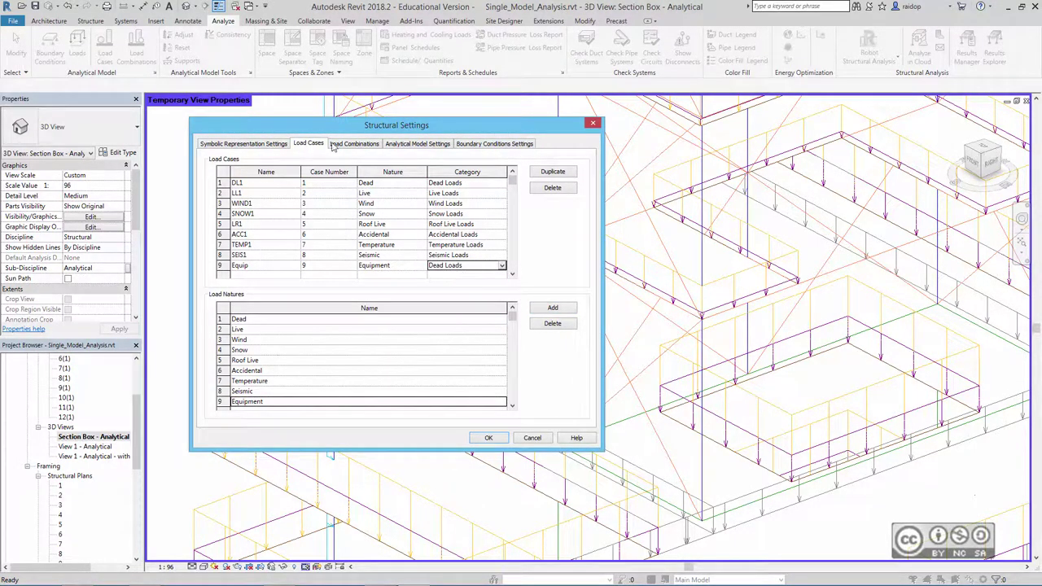
left_click(362, 147)
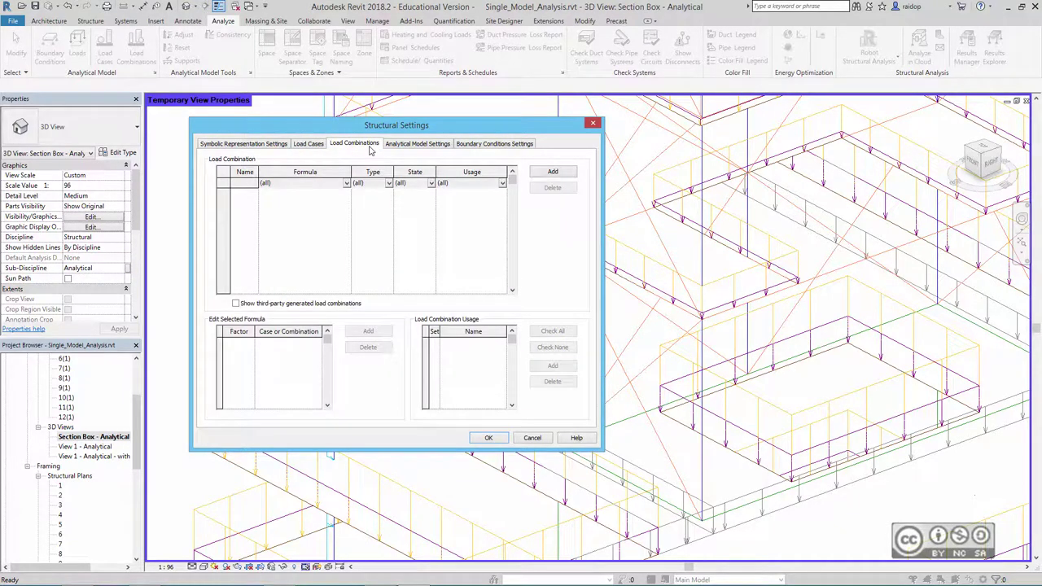
- Create a new load combination with a first formula term of 1.4 × DL1
left_click(554, 172)
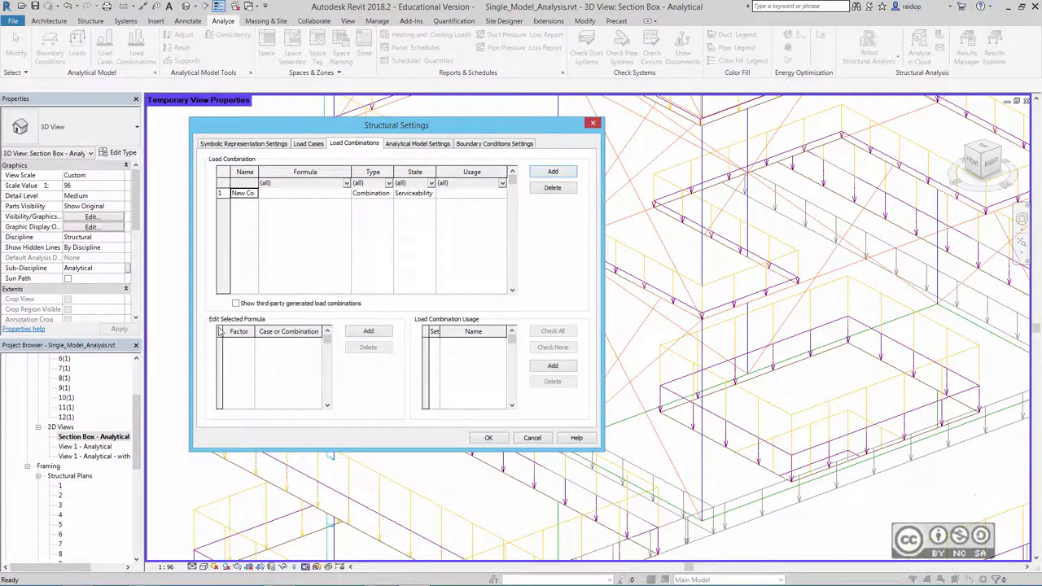
left_click(369, 331)
double_click(239, 342)
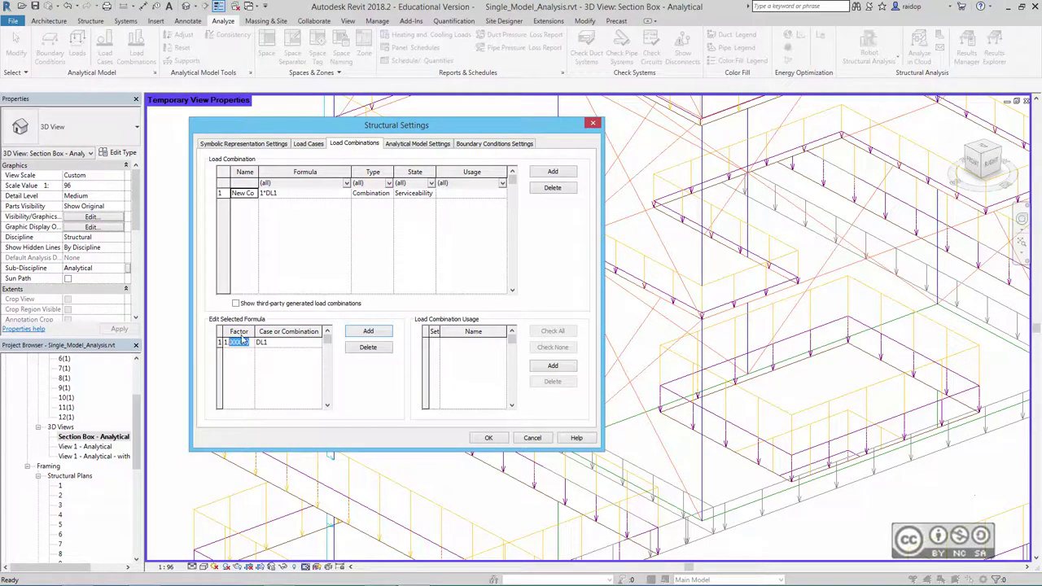
type("1.4")
key("Return")
- Add formula terms 9 × LL1 and 1.4 × WIND1, add a usage, and confirm with OK
left_click(368, 332)
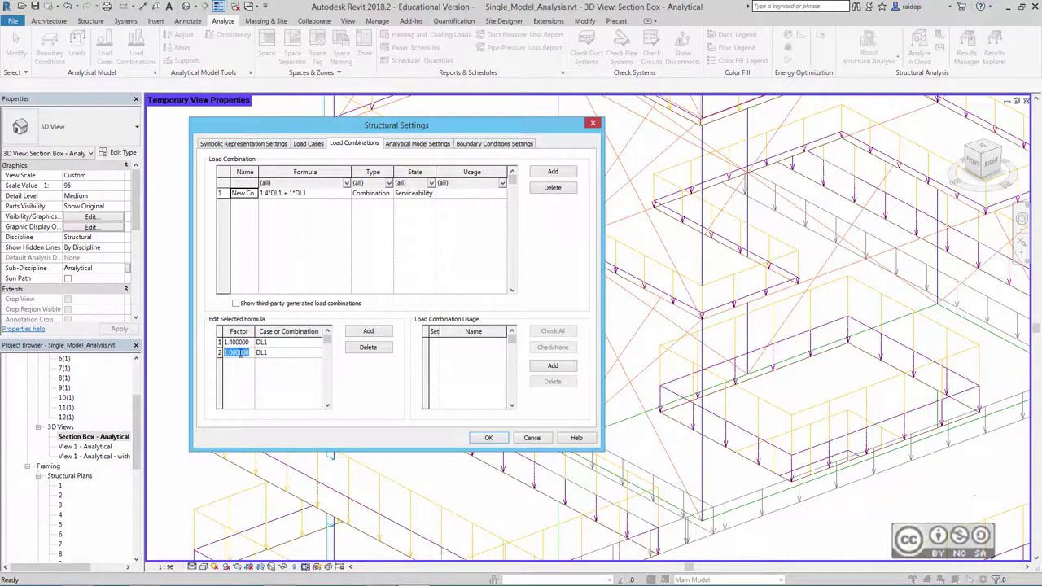
type("9")
left_click(310, 355)
key("Down")
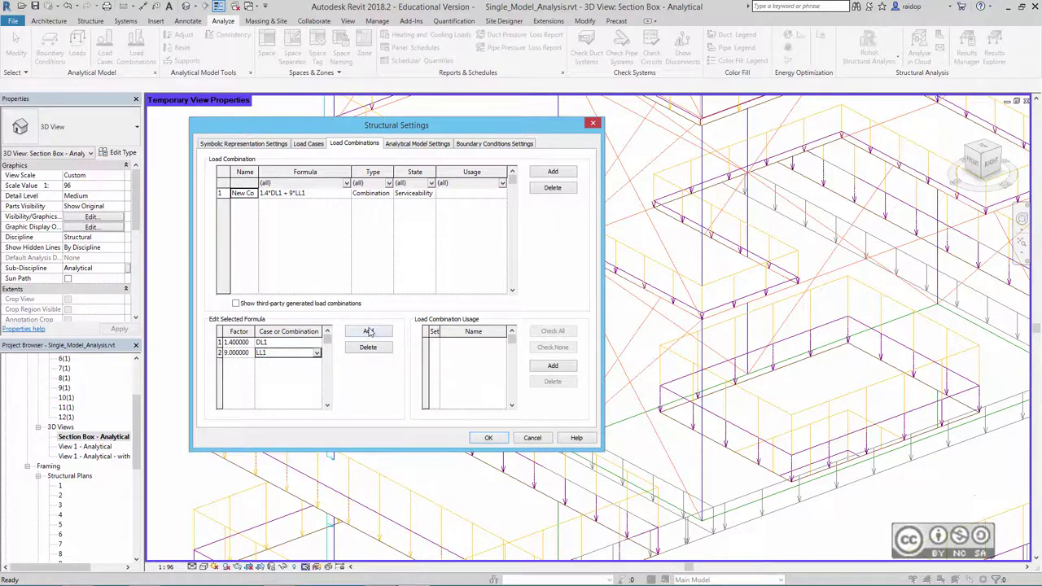
left_click(369, 332)
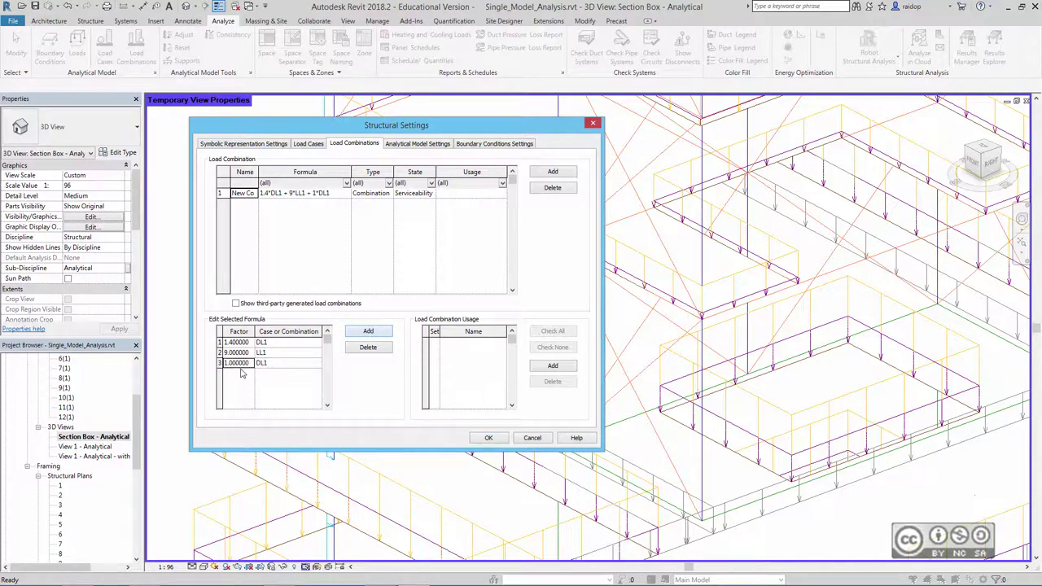
left_click(285, 363)
left_click(276, 394)
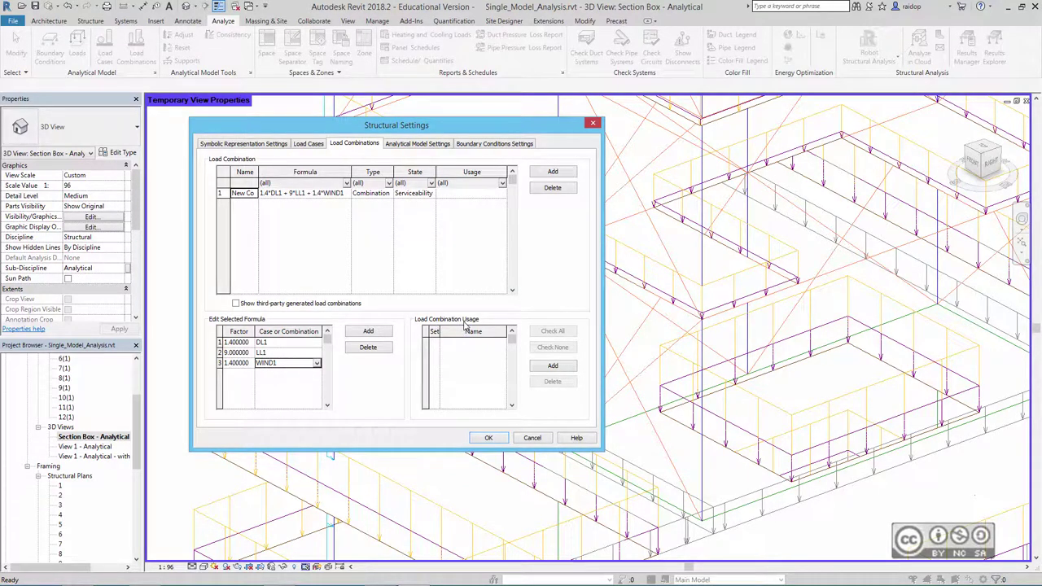
left_click(553, 366)
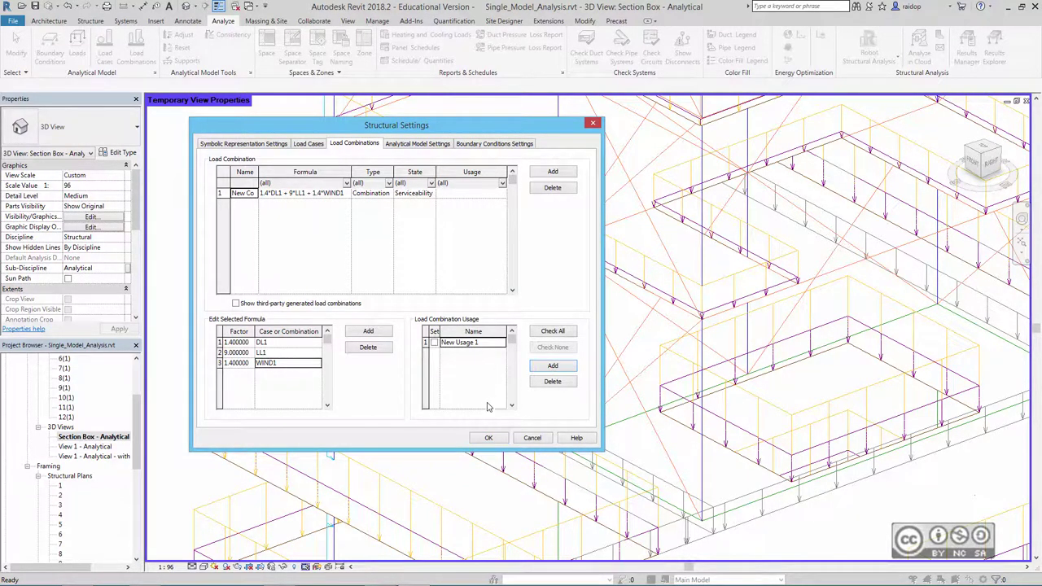
left_click(489, 440)
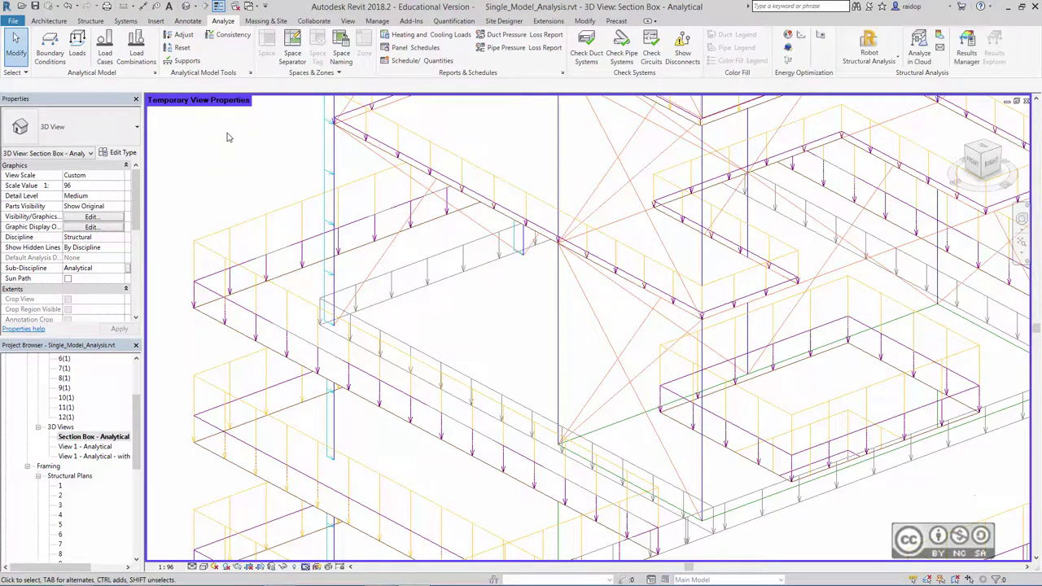
- Zoom the 3D view and select the SNOW1 area load on the upper floor
scroll(485, 317, "down", 3)
scroll(456, 350, "up", 2)
scroll(432, 383, "up", 2)
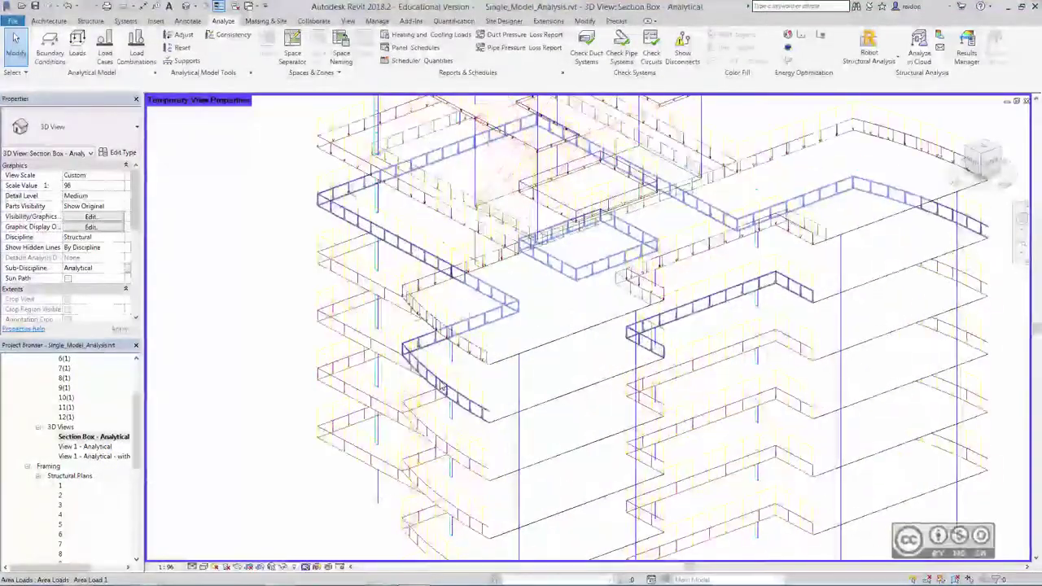
scroll(421, 397, "up", 2)
scroll(420, 397, "down", 3)
scroll(464, 249, "up", 2)
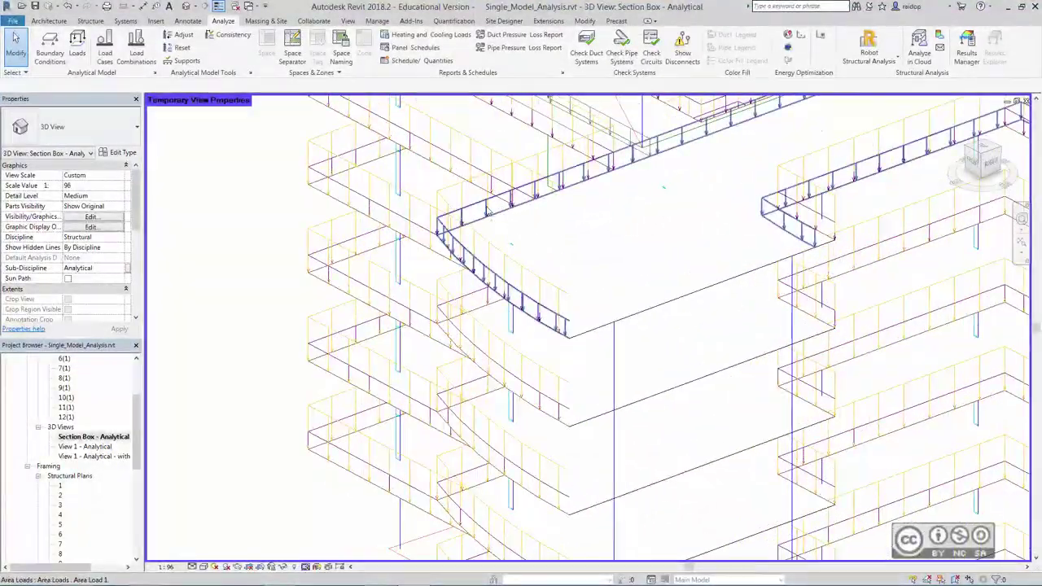
left_click(520, 221)
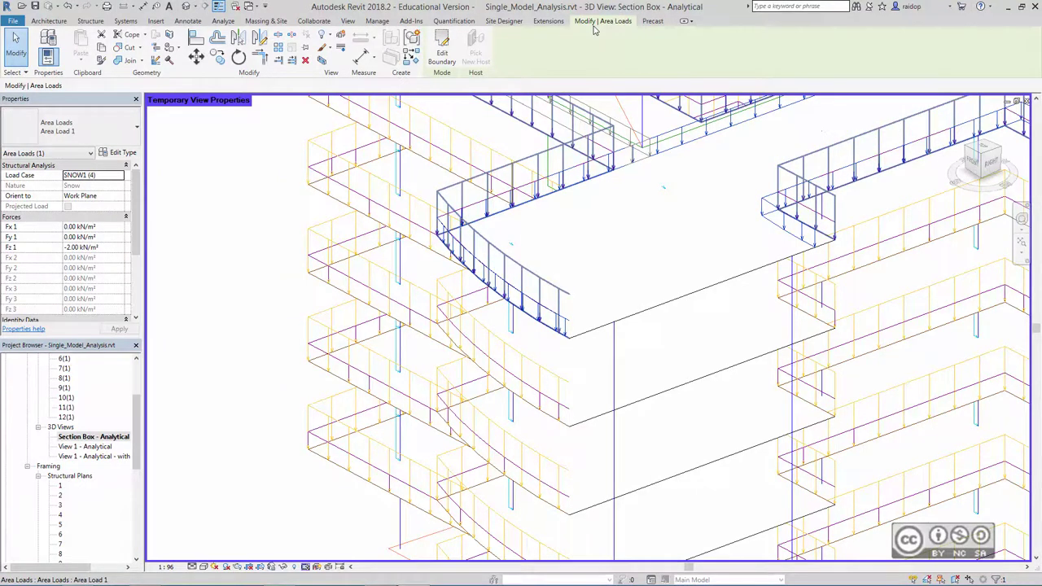
- Edit the SNOW1 load boundary in structural plan 7, then finish edit mode and deselect
left_click(442, 49)
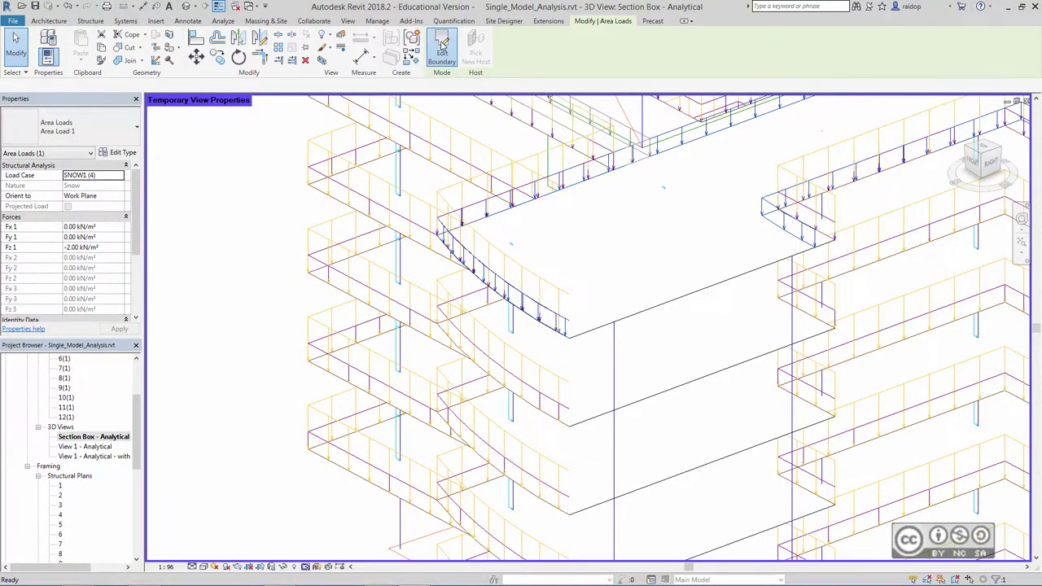
scroll(82, 456, "down", 3)
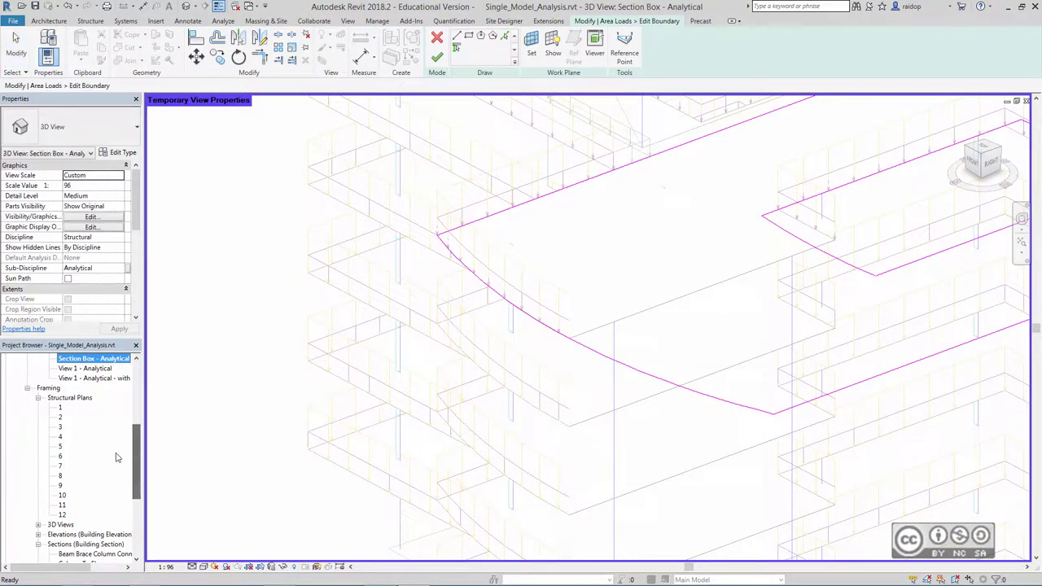
double_click(60, 468)
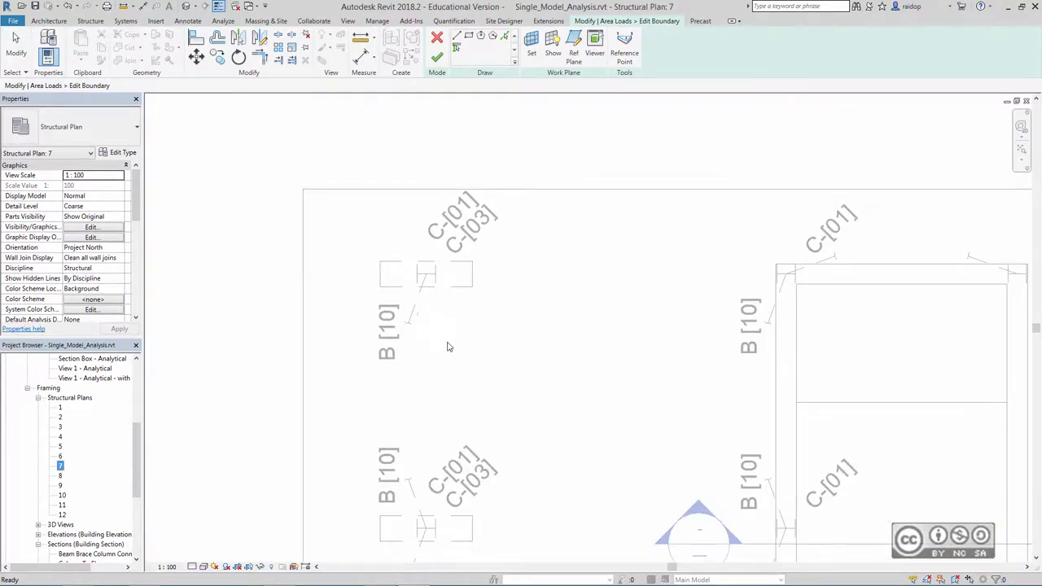
scroll(447, 347, "down", 6)
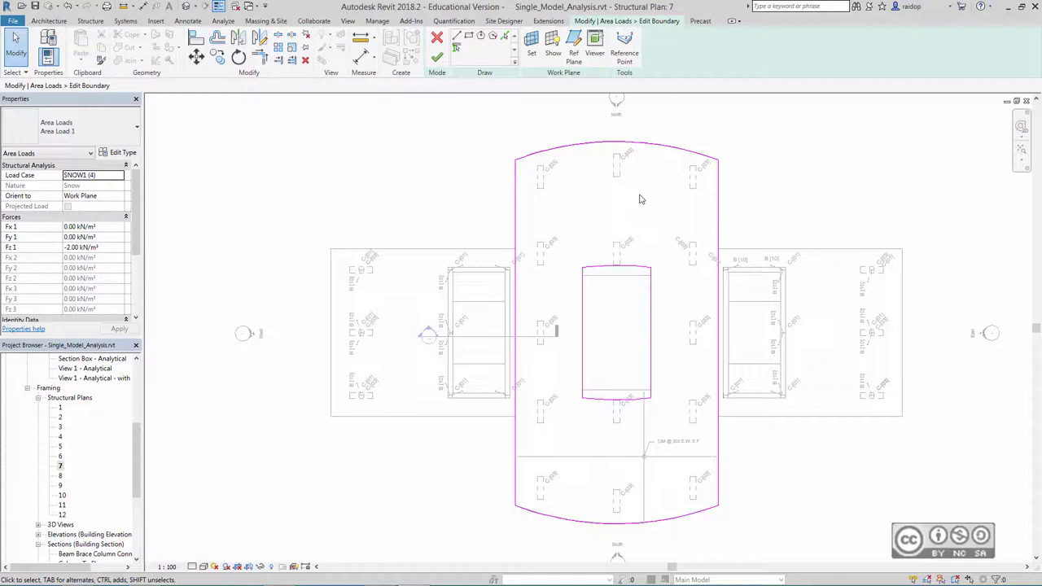
left_click(438, 58)
left_click(429, 206)
scroll(73, 440, "up", 5)
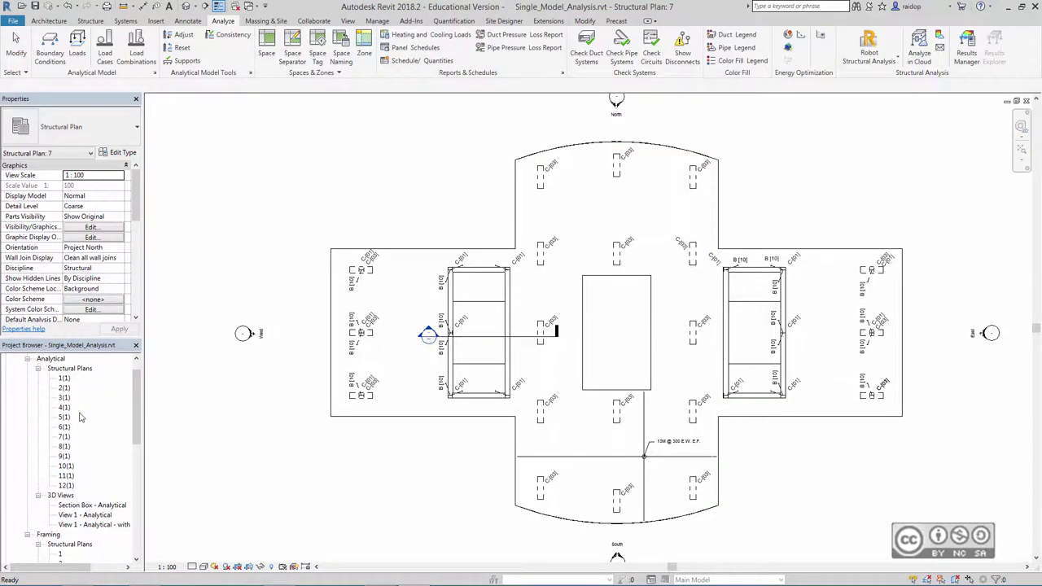
- Open analytical structural plan 7(1) and start placing structural loads
double_click(64, 437)
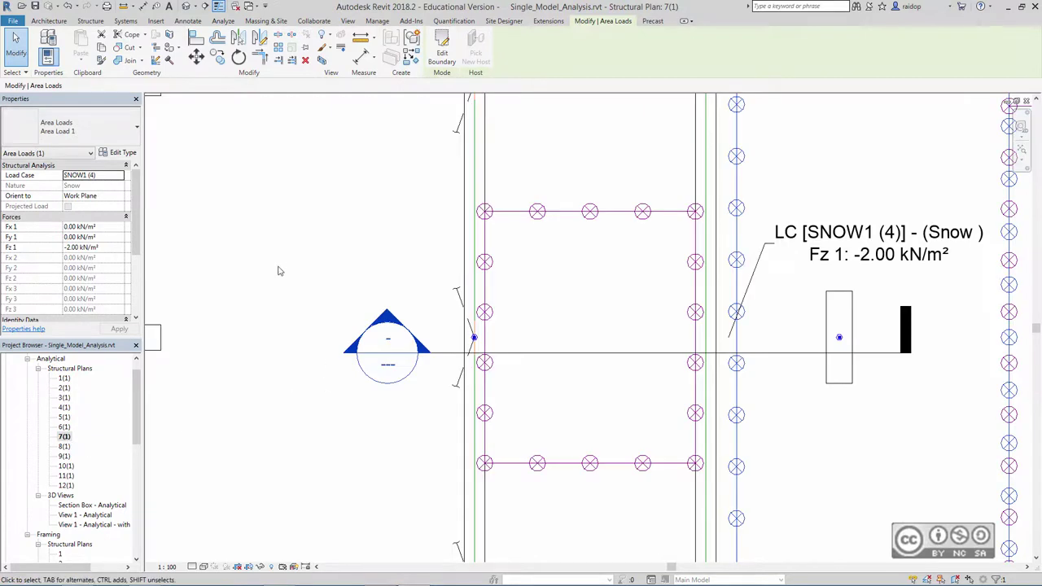
left_click(225, 23)
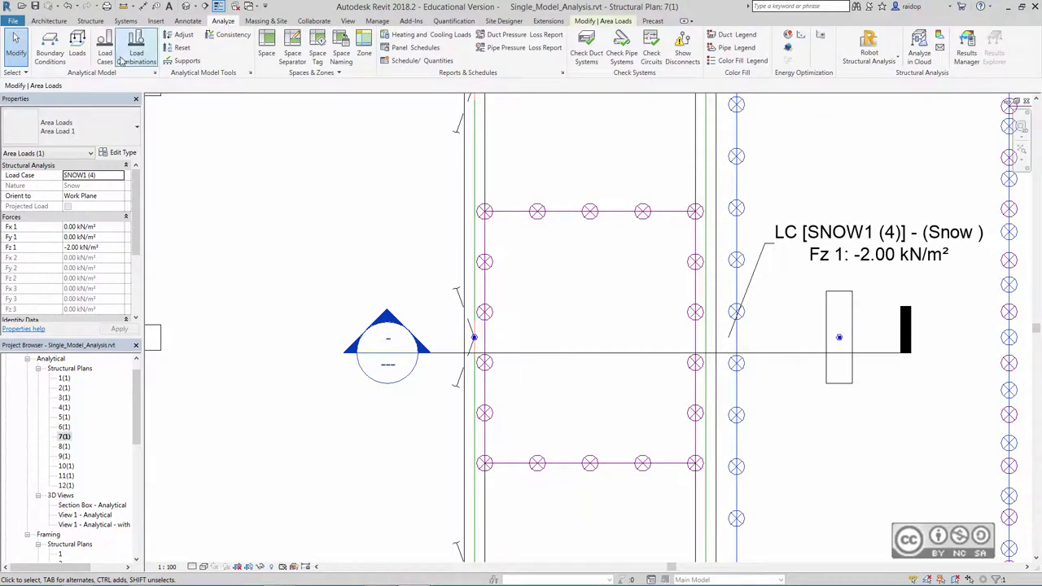
left_click(77, 50)
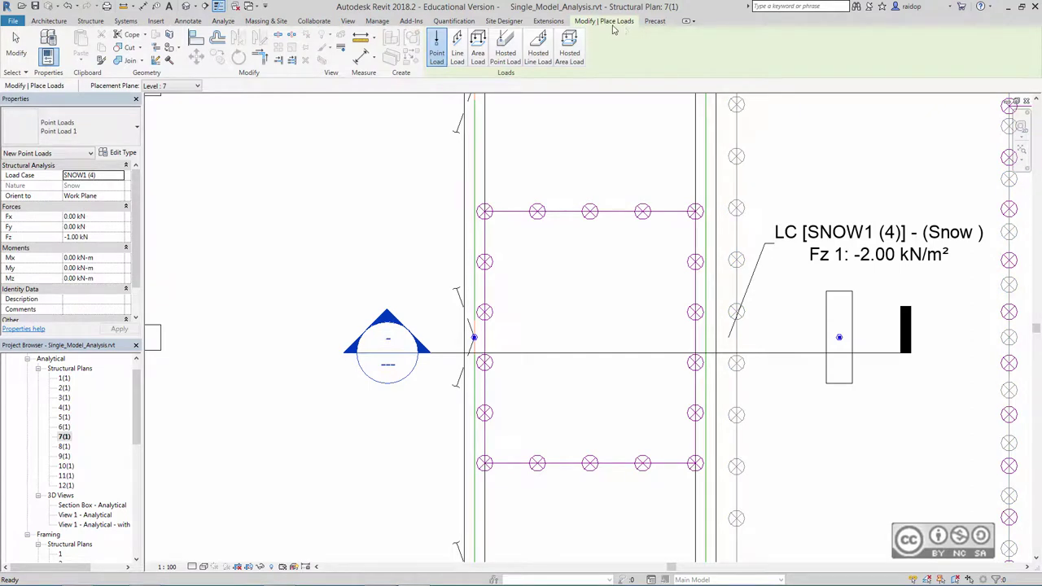
- Sketch a 2000 × 5200 rectangular area load between the snow and live load labels
left_click(478, 50)
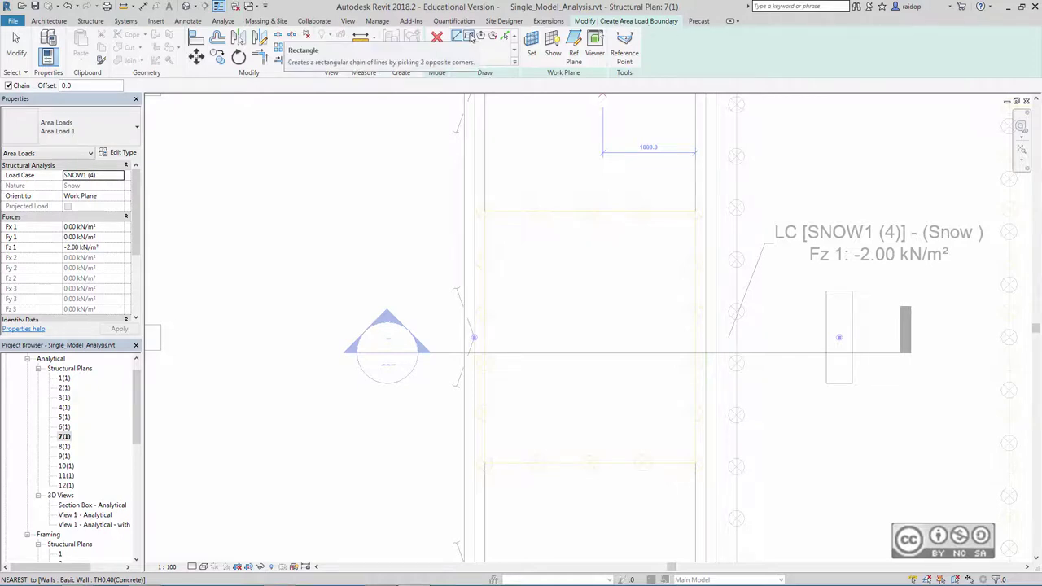
left_click(470, 37)
scroll(400, 252, "down", 3)
scroll(543, 302, "down", 2)
scroll(462, 309, "down", 2)
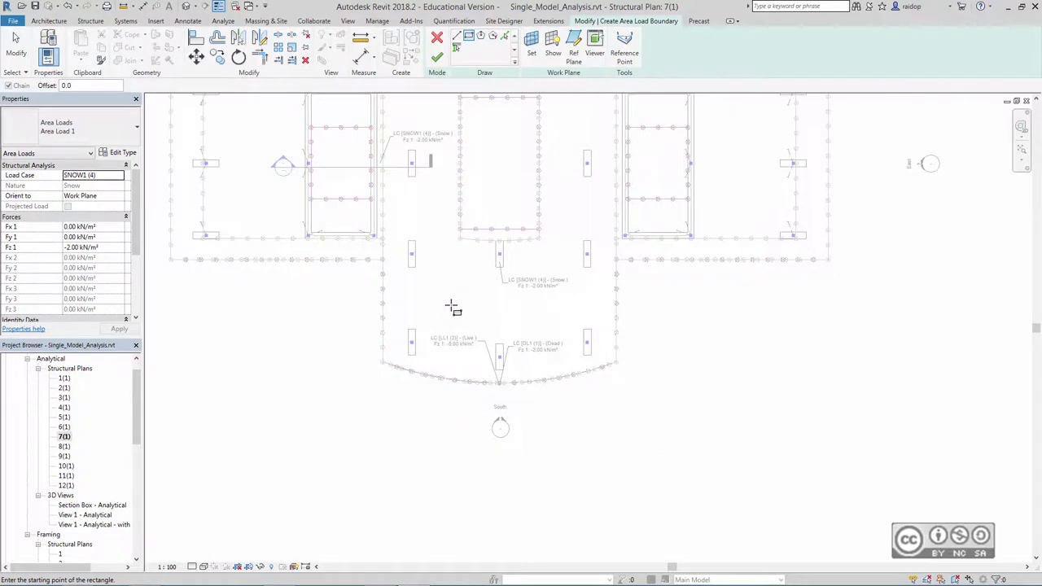
scroll(453, 307, "up", 3)
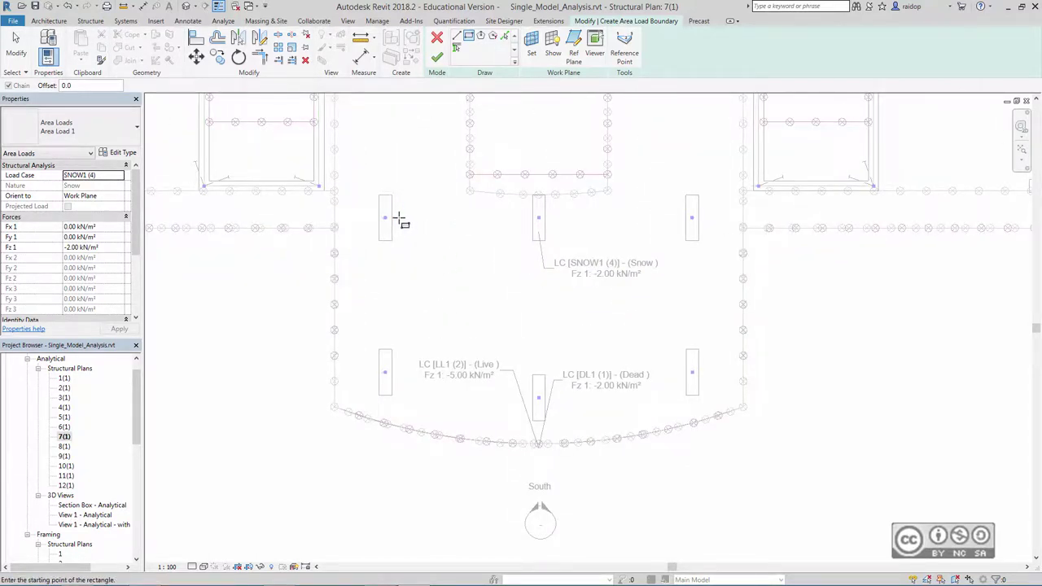
left_click(398, 217)
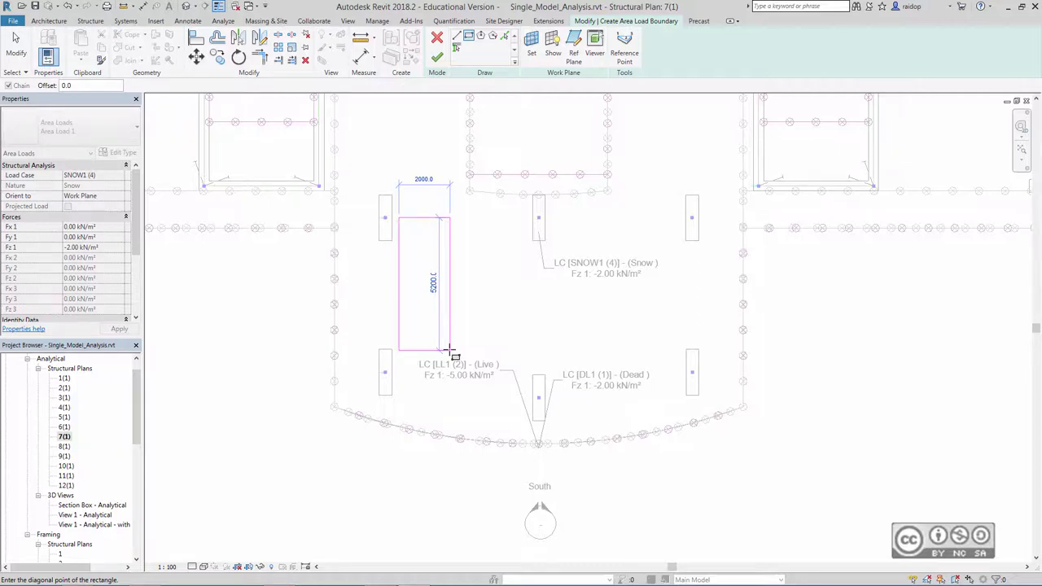
left_click(450, 350)
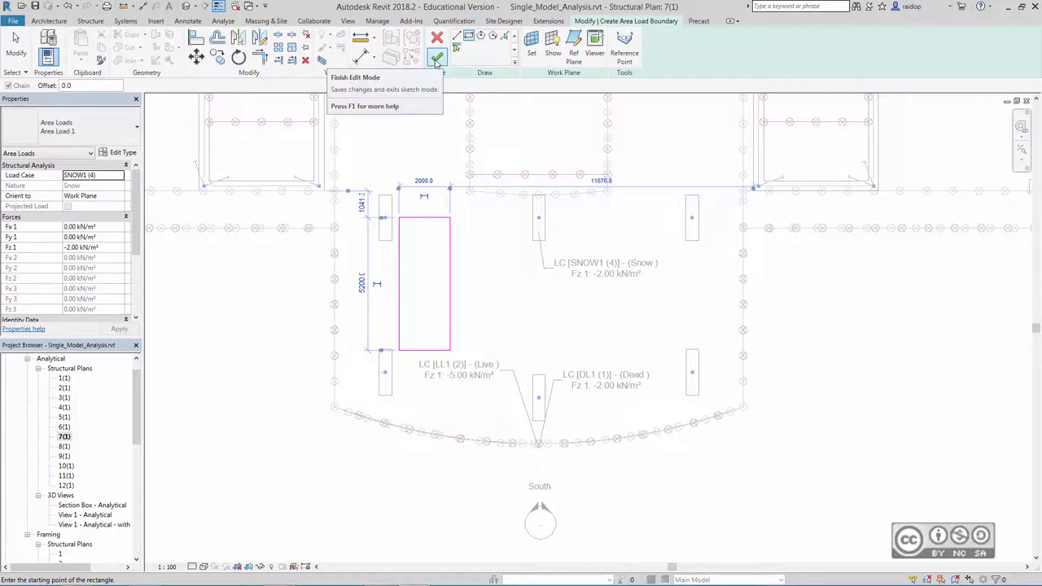
left_click(437, 58)
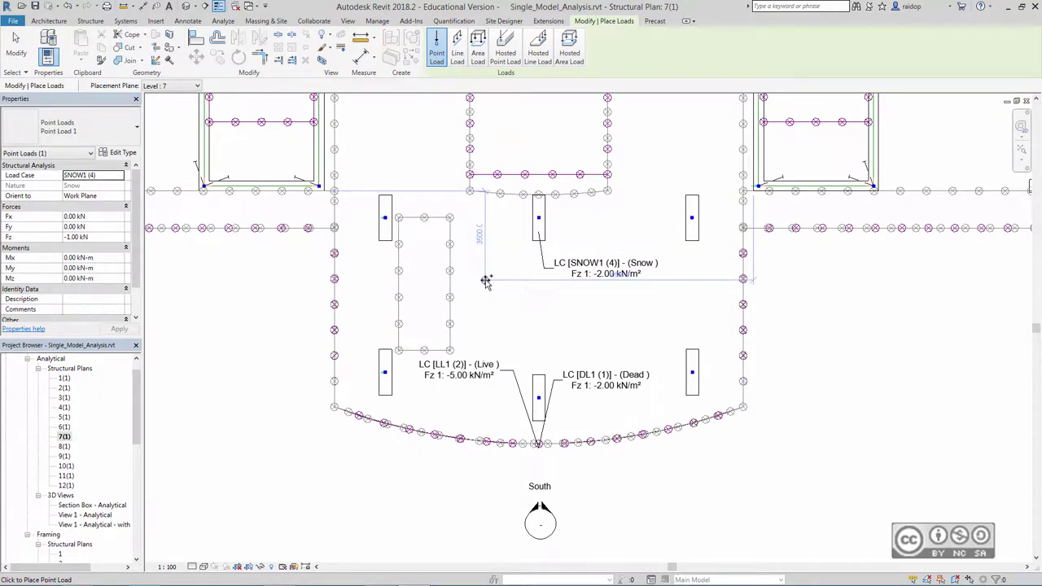
key("Escape")
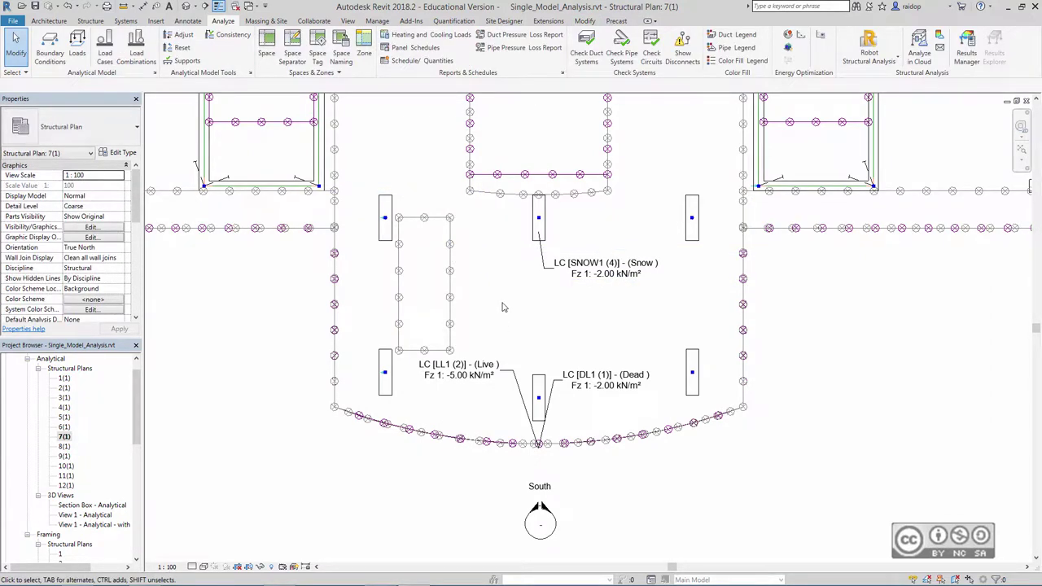
- Assign the new area load to load case Equip (9) with Fz 1 of -2.50 kN/m²
left_click(451, 263)
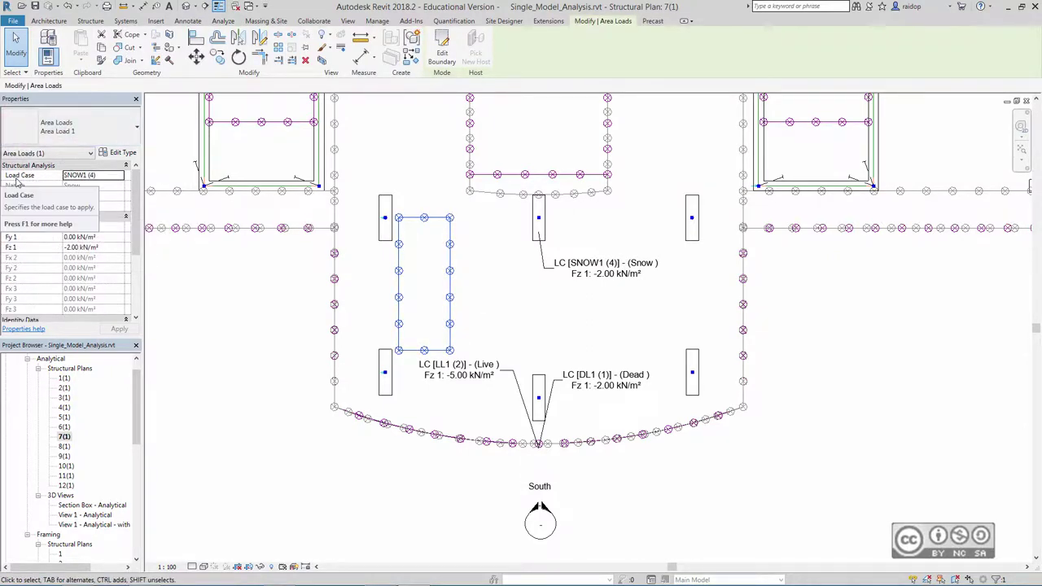
left_click(120, 179)
left_click(120, 179)
left_click(119, 176)
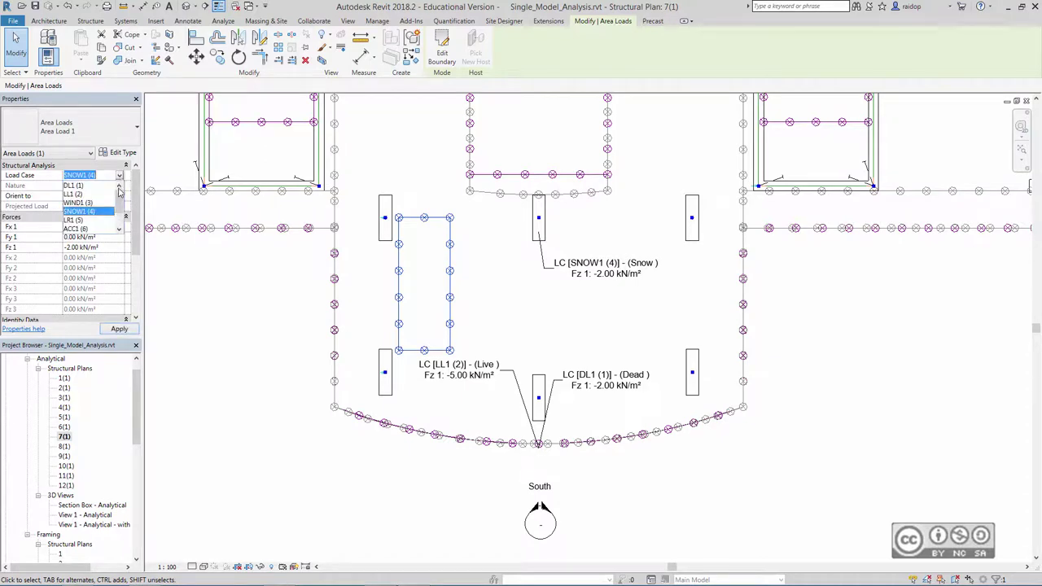
scroll(114, 204, "down", 1)
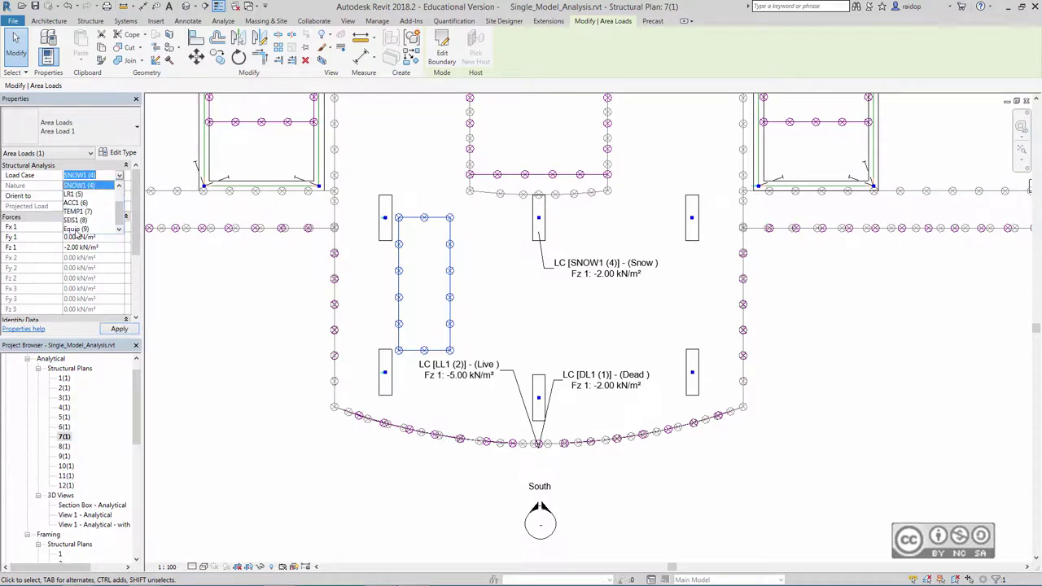
left_click(76, 228)
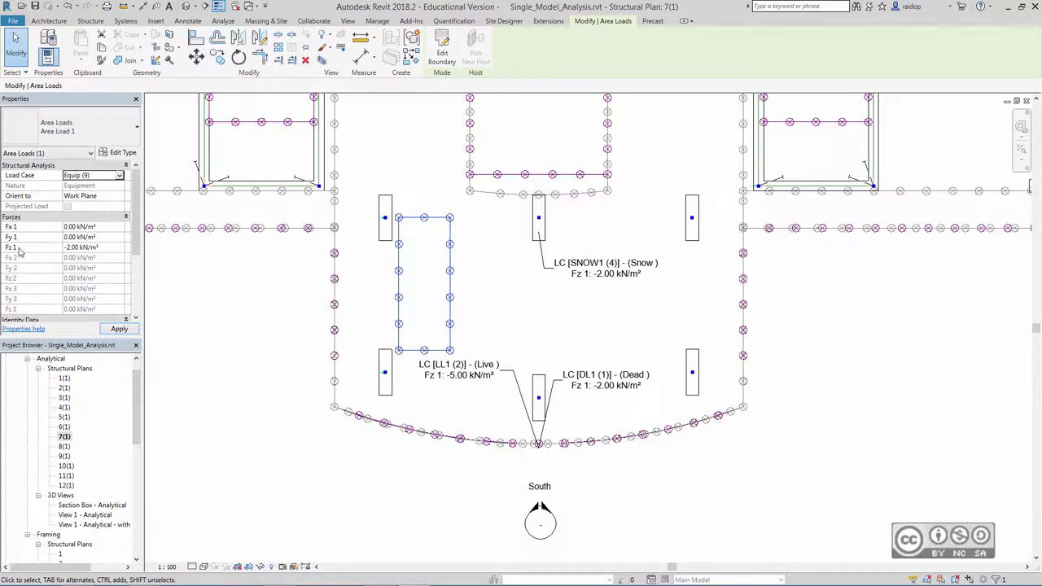
left_click(72, 247)
left_click(73, 247)
type("5")
left_click(118, 329)
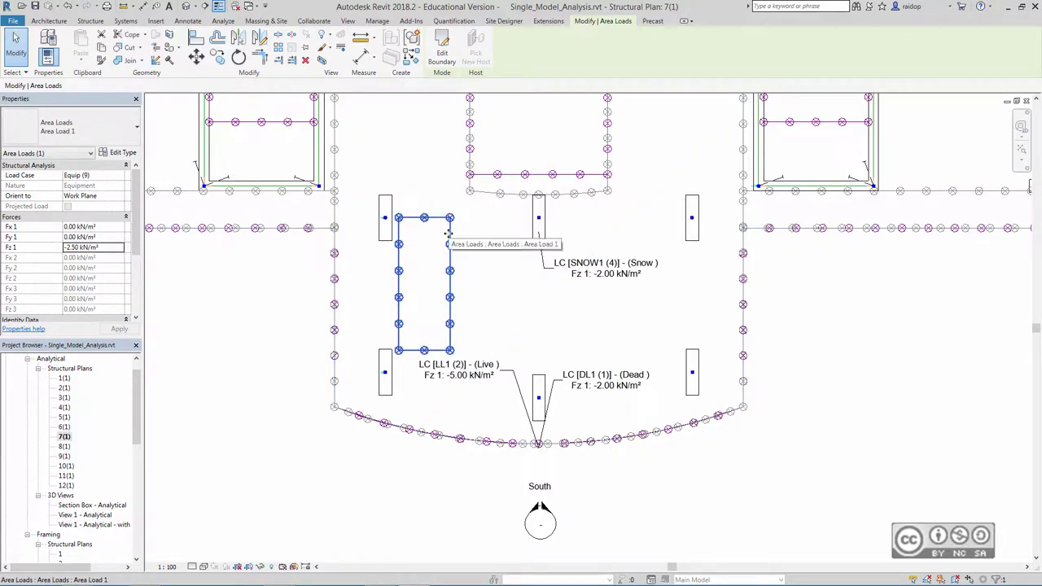
- Copy the equipment area load 4500 to the right, then another 4200 further right
left_click(219, 57)
left_click(422, 238)
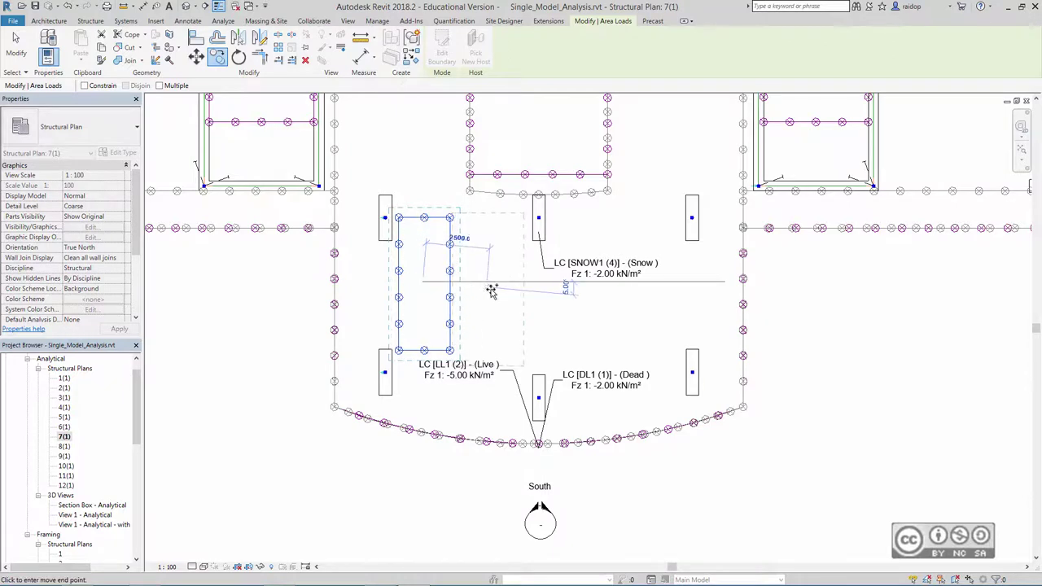
left_click(539, 281)
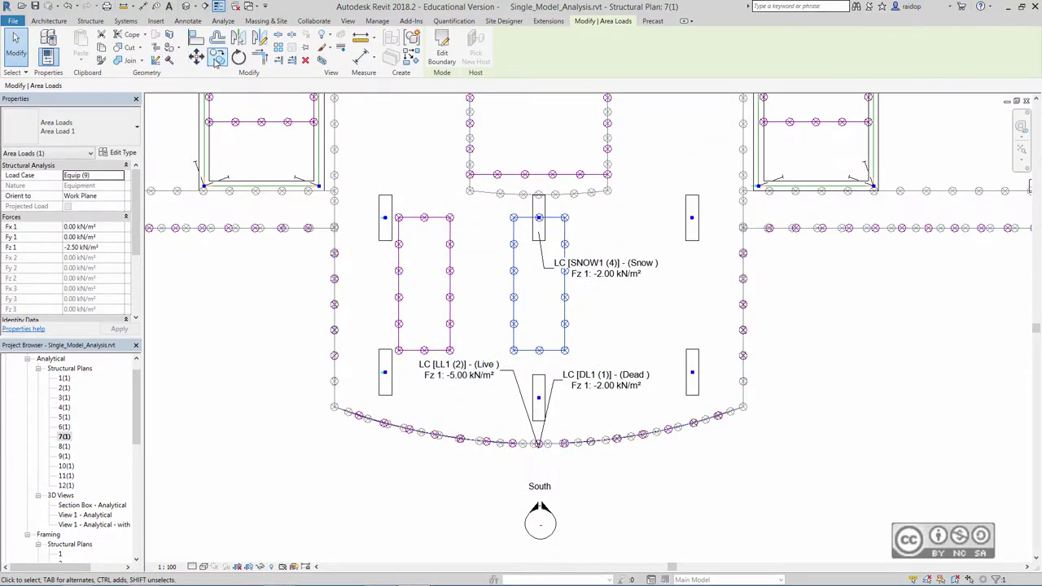
left_click(540, 295)
left_click(650, 288)
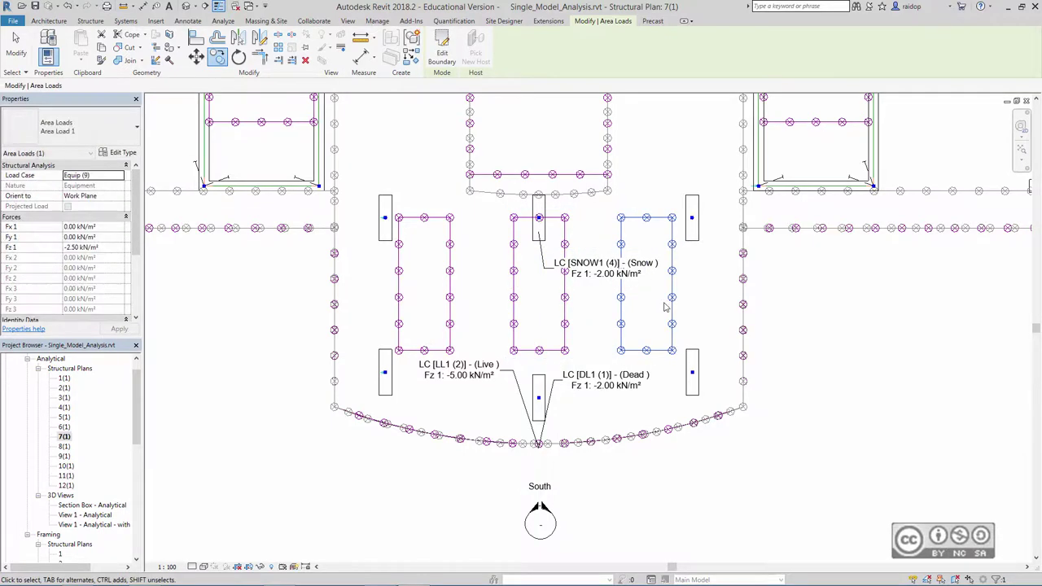
left_click(727, 300)
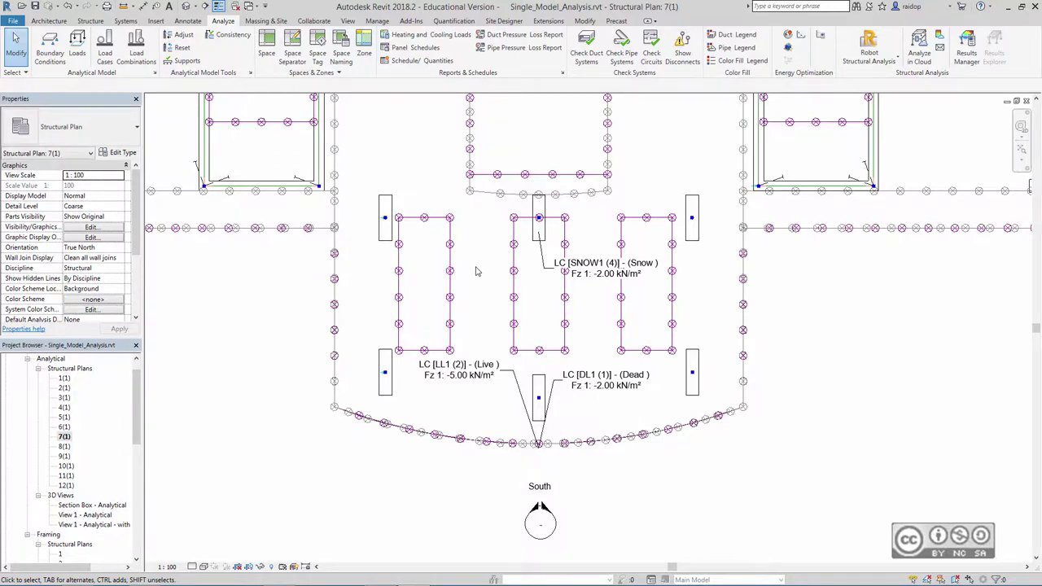
- Start Tag by Category with vertical orientation and no leader
left_click(186, 22)
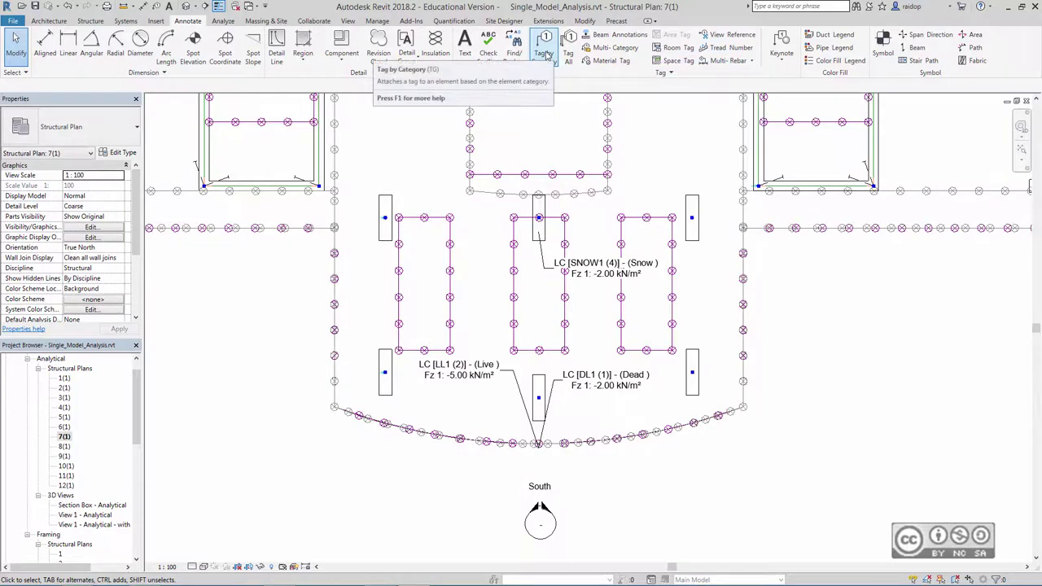
left_click(544, 53)
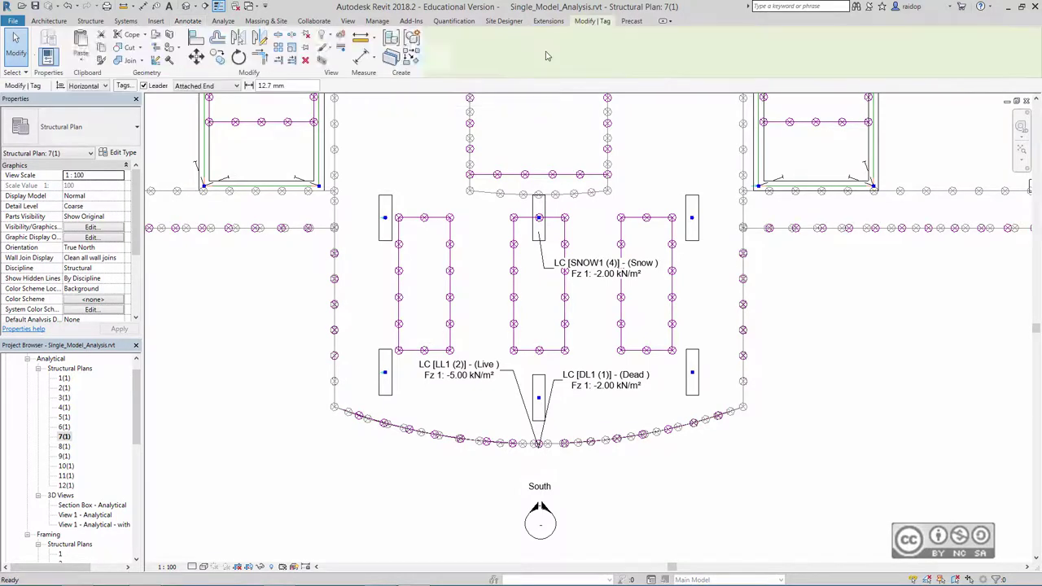
left_click(73, 87)
left_click(81, 106)
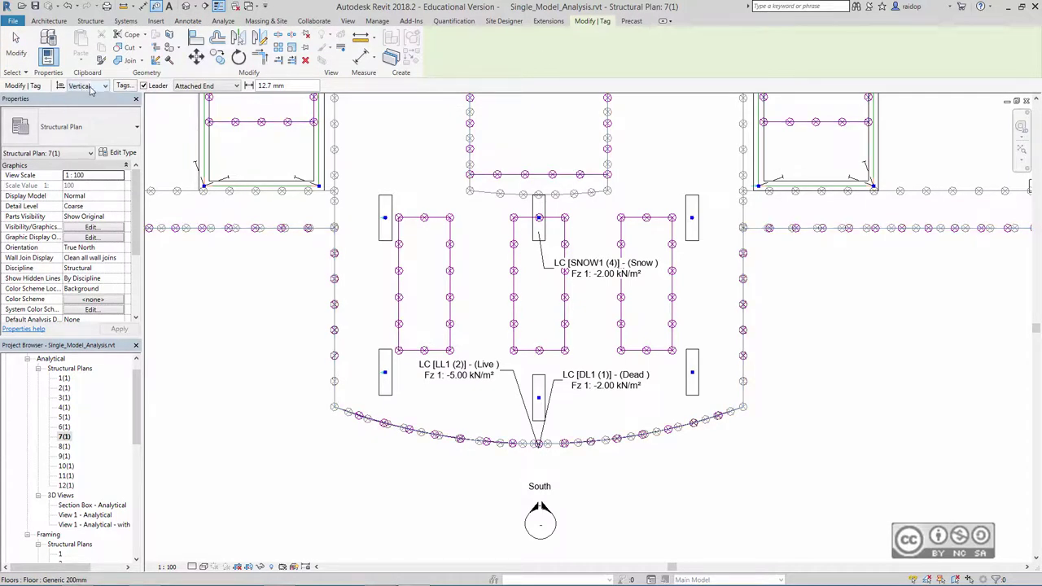
left_click(144, 85)
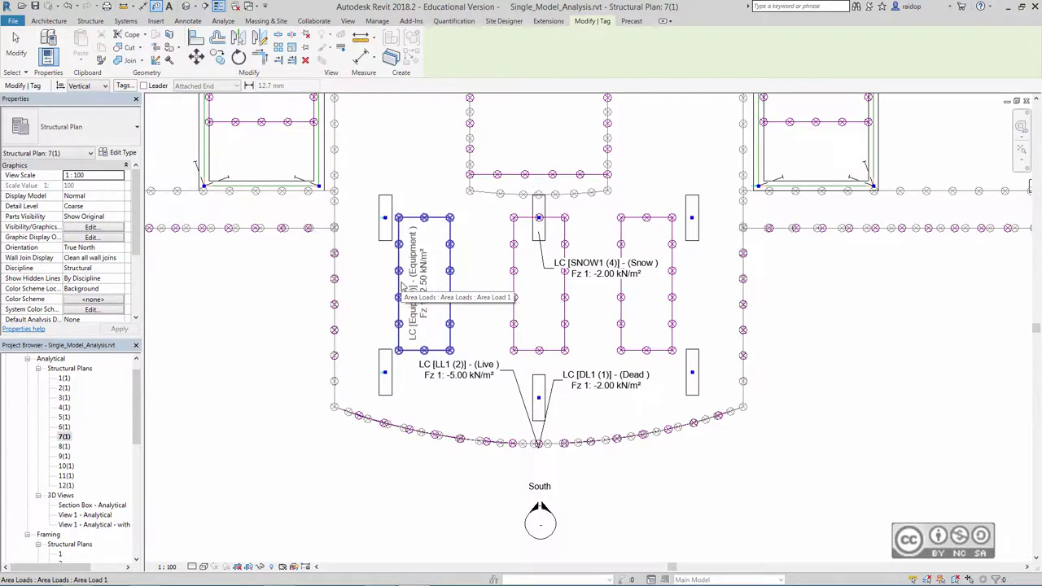
- Tag the left, middle and right equipment area loads
left_click(403, 287)
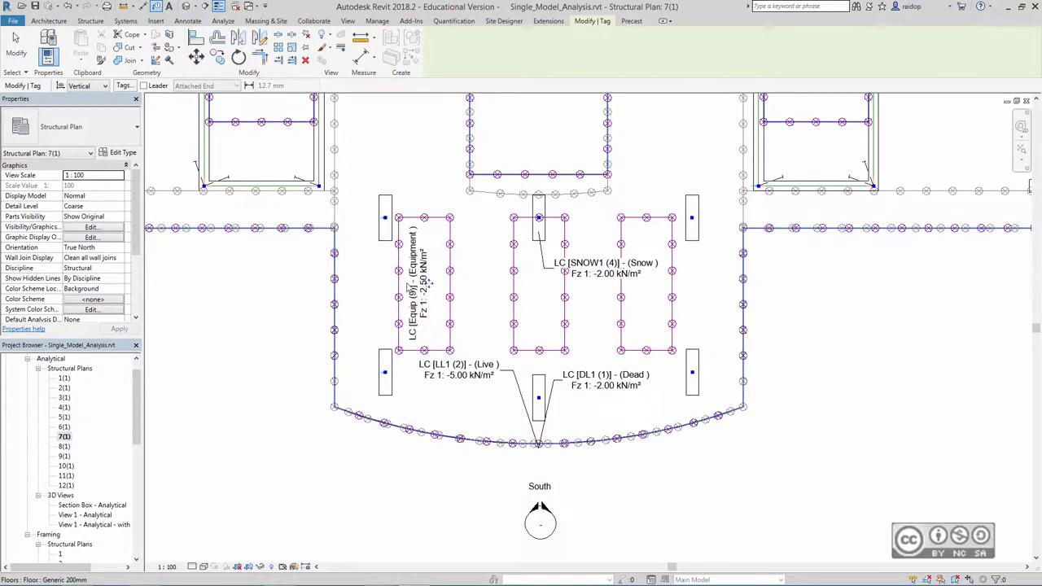
left_click(515, 291)
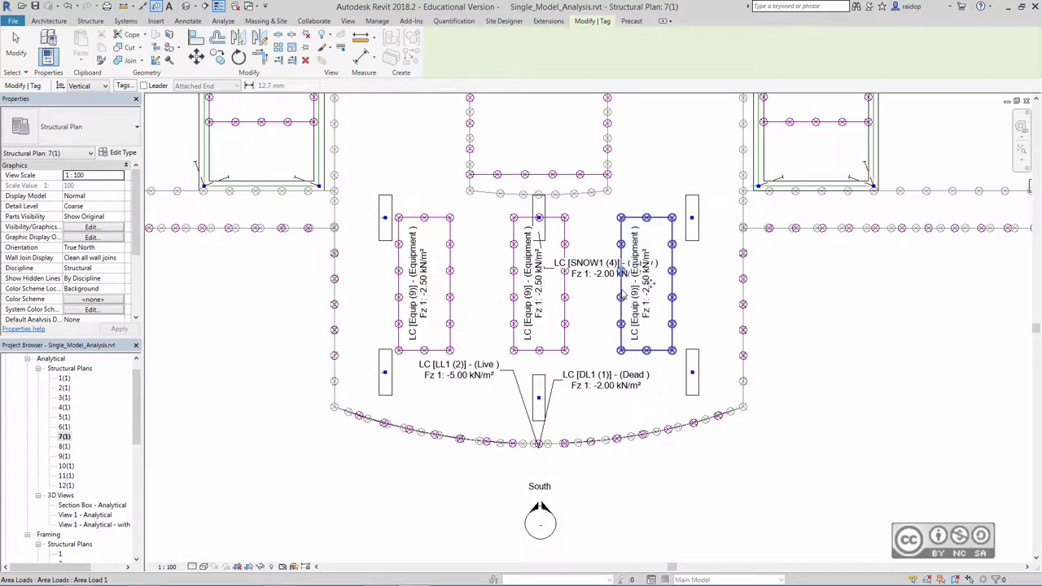
left_click(624, 296)
key("Escape")
key("Escape")
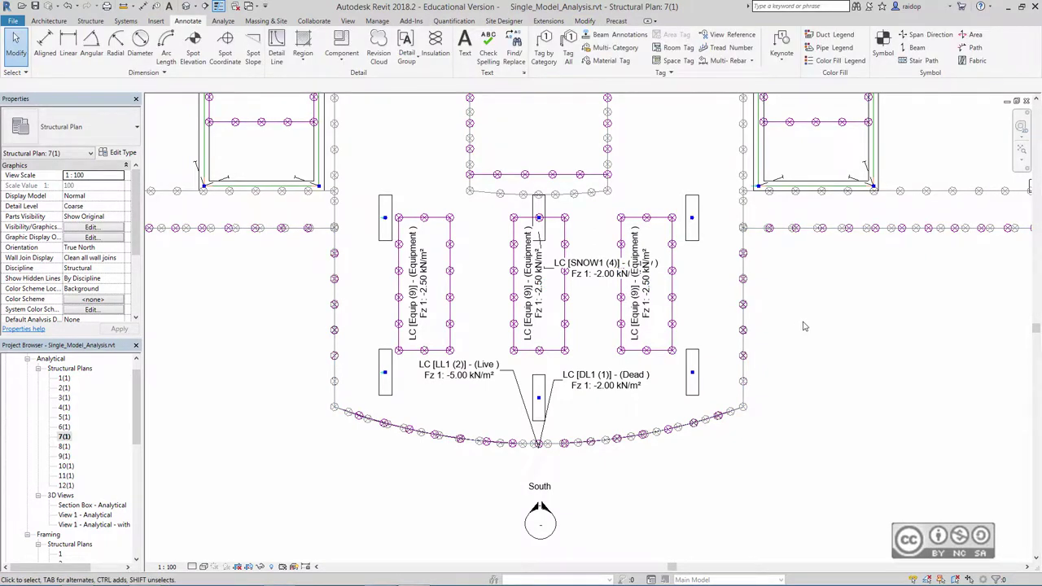